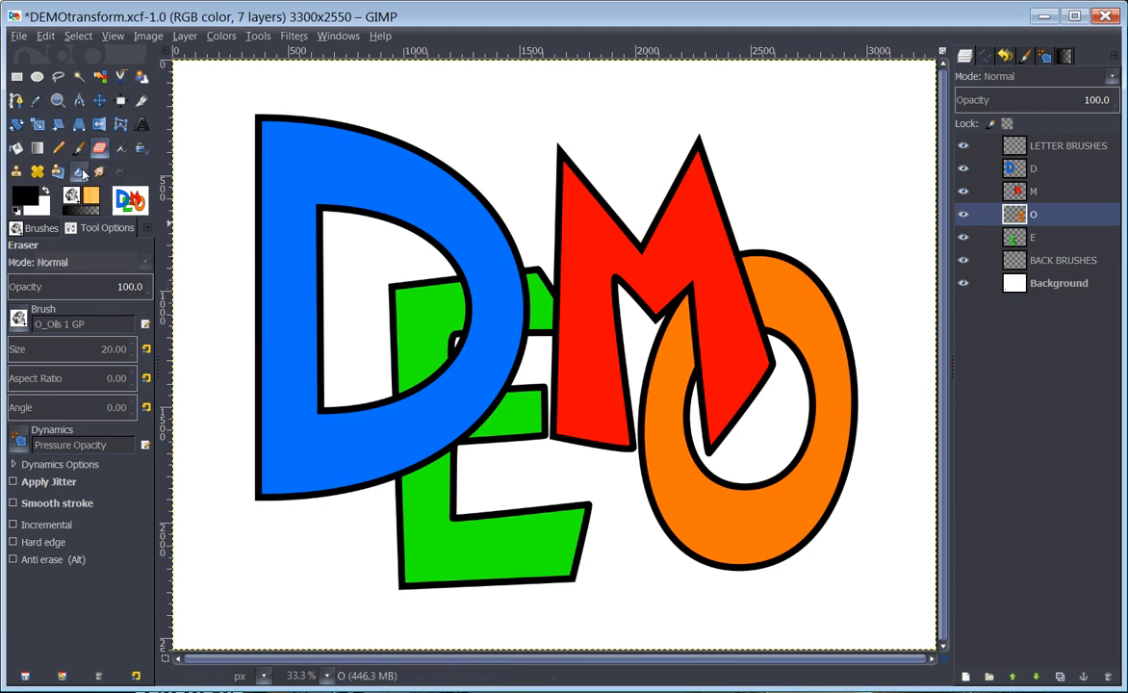
Activate the Blend tool and set the foreground color to light cyan-blue and the background color to dark blue.
click(37, 148)
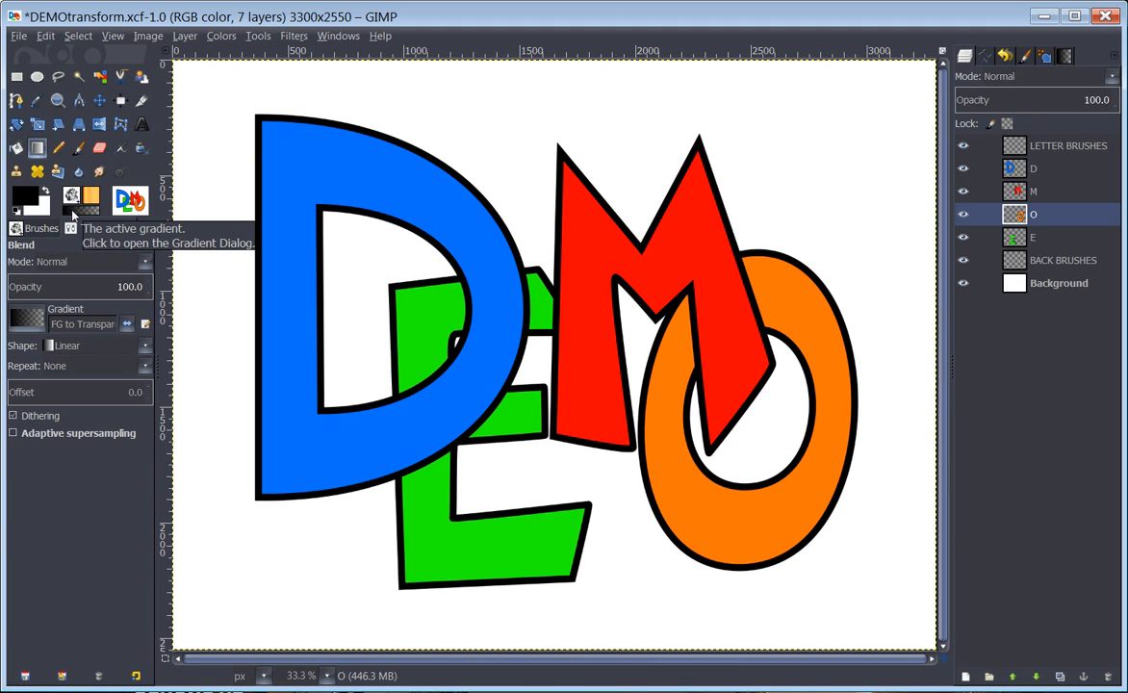
click(29, 200)
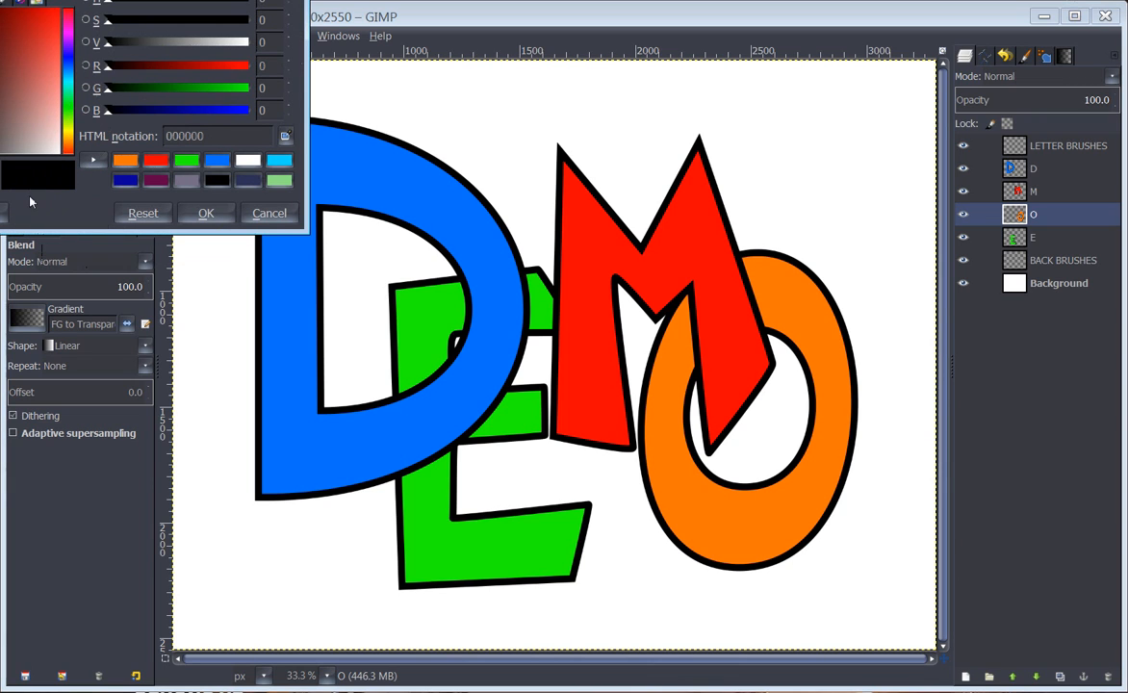
click(125, 180)
click(206, 213)
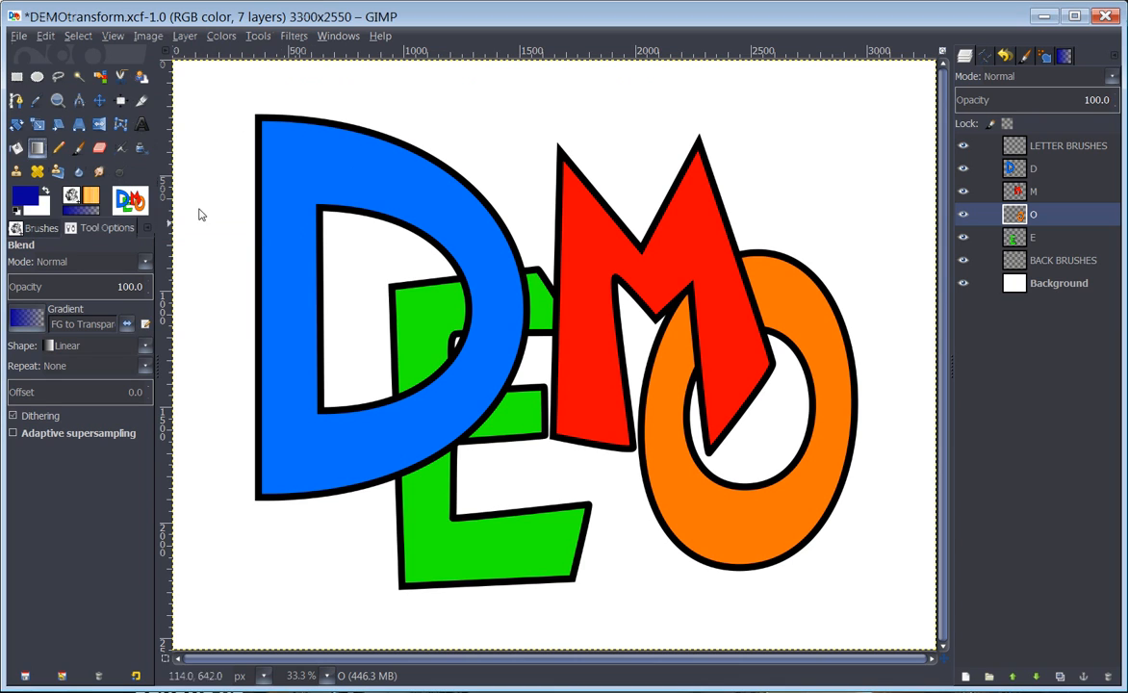
click(47, 192)
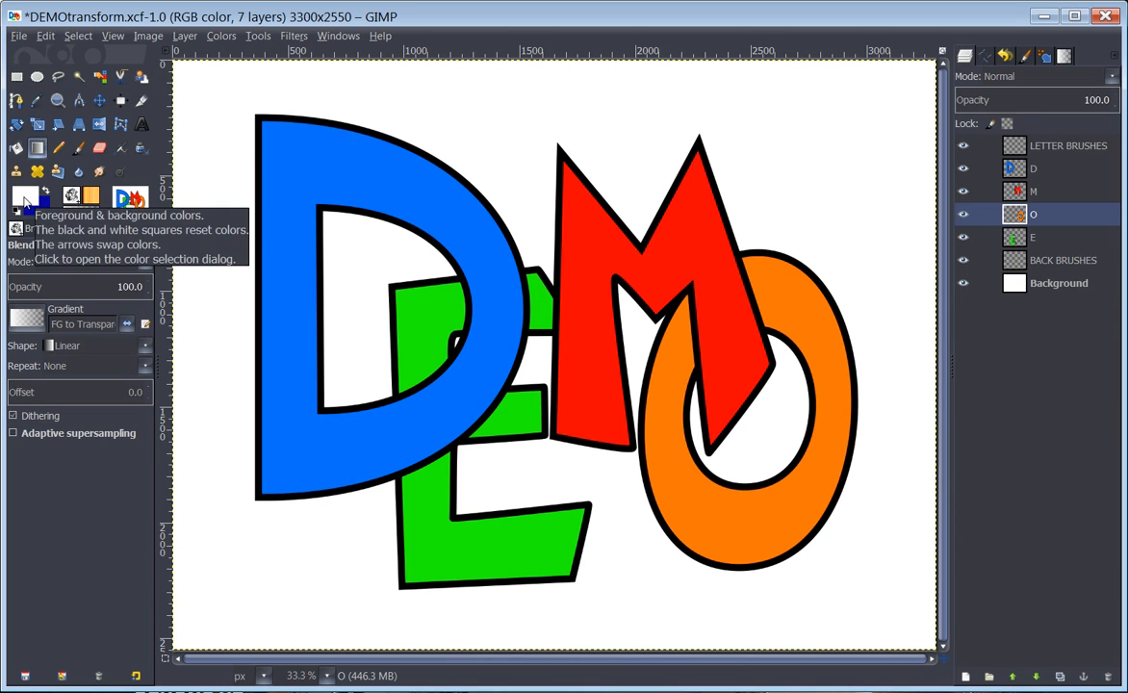
click(25, 199)
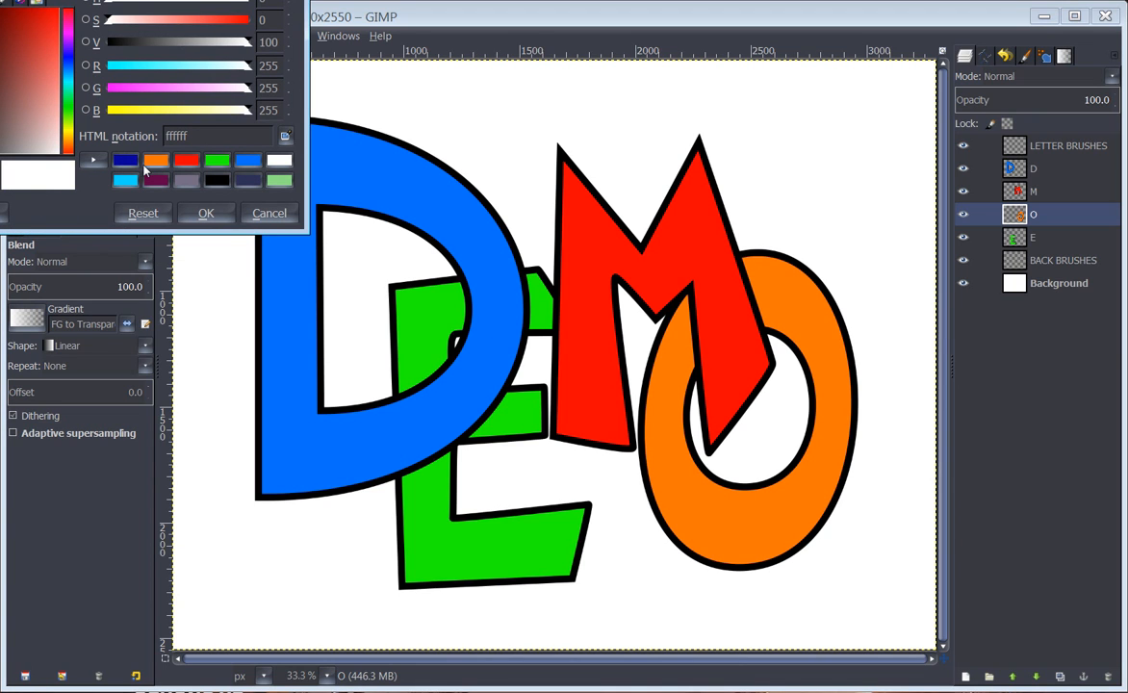
click(123, 183)
click(205, 214)
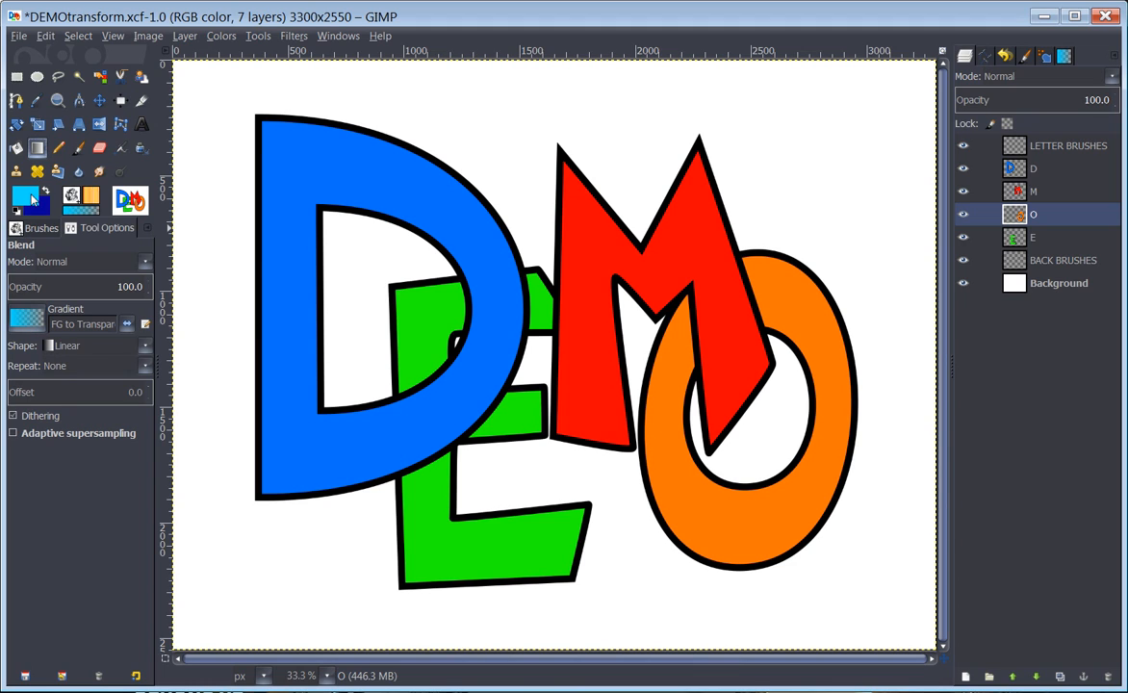
Fill the Background layer with a linear FG to BG (RGB) gradient running from the canvas's upper edge to its lower edge.
click(29, 322)
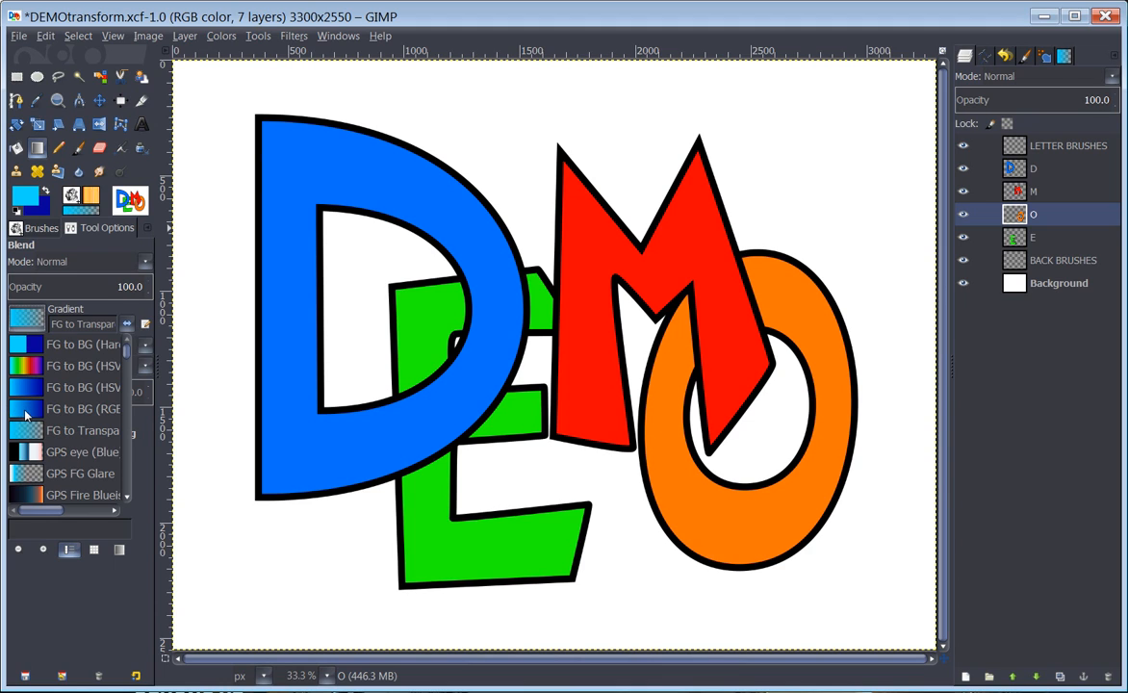
click(14, 410)
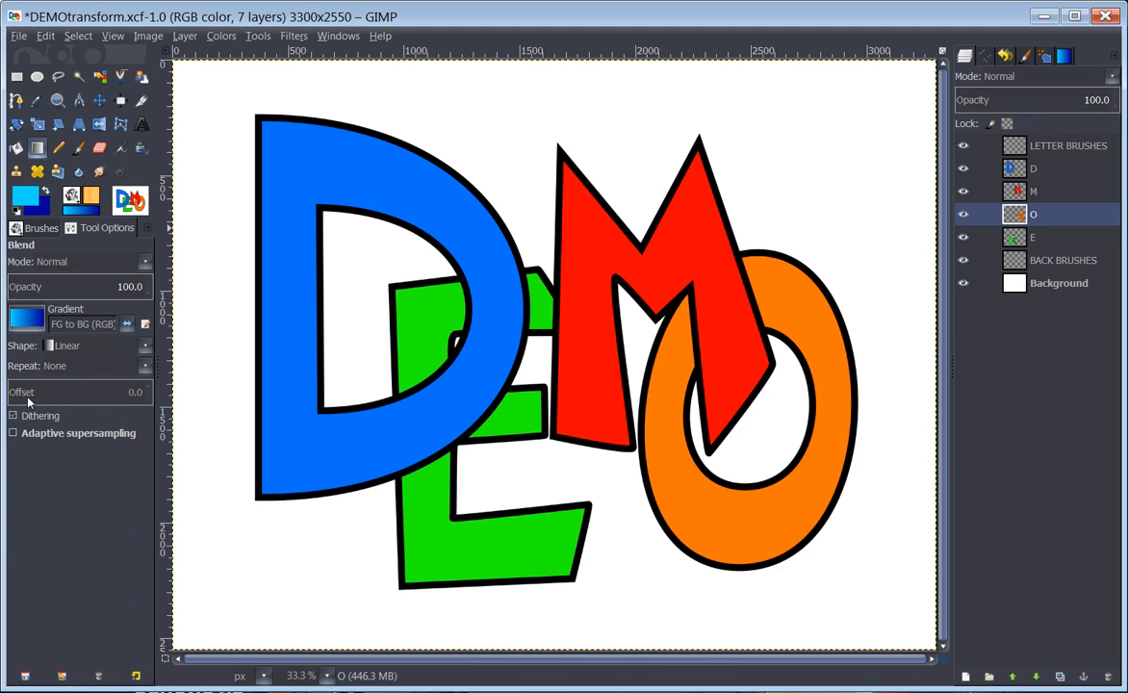
click(145, 346)
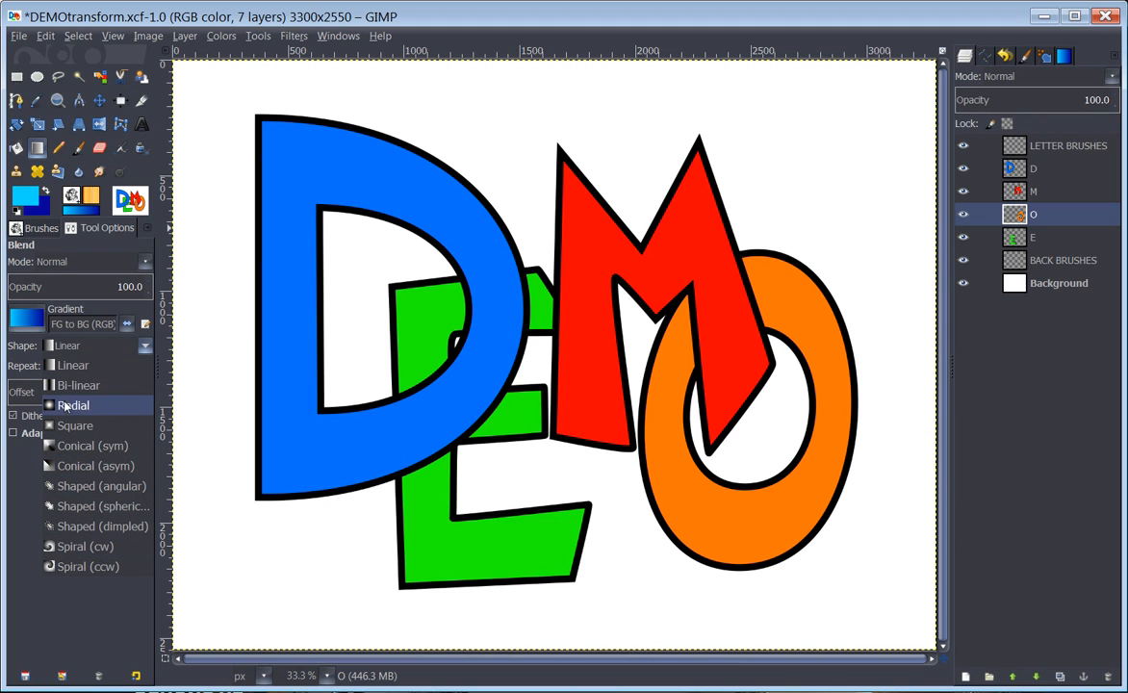
click(67, 350)
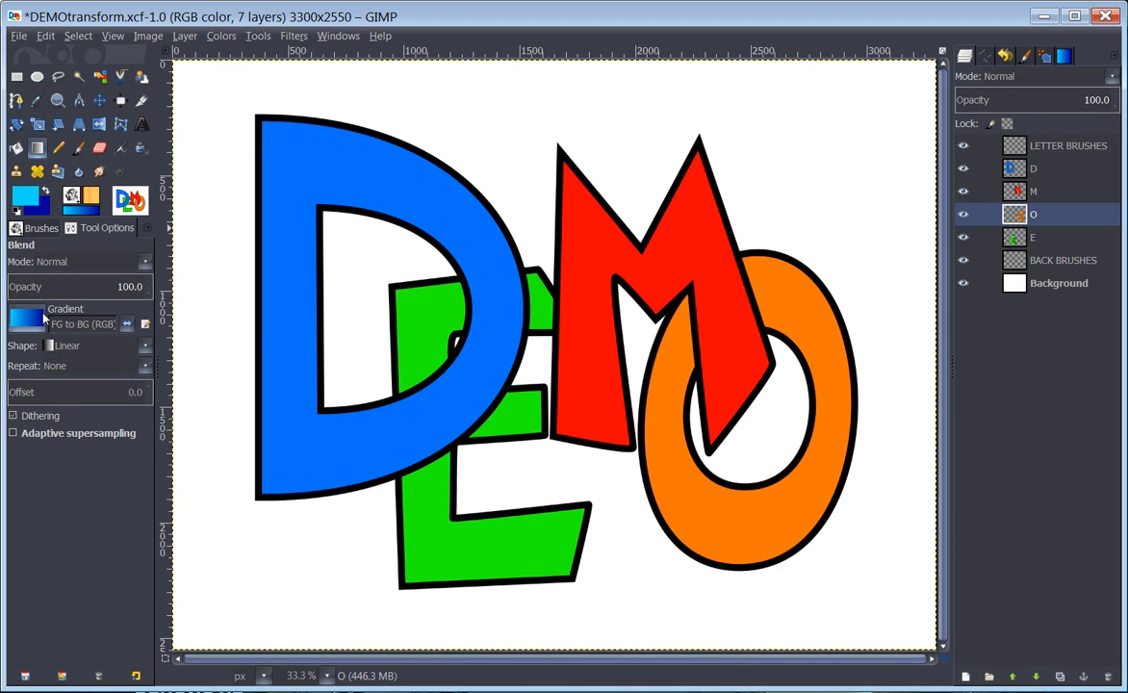
double_click(1051, 284)
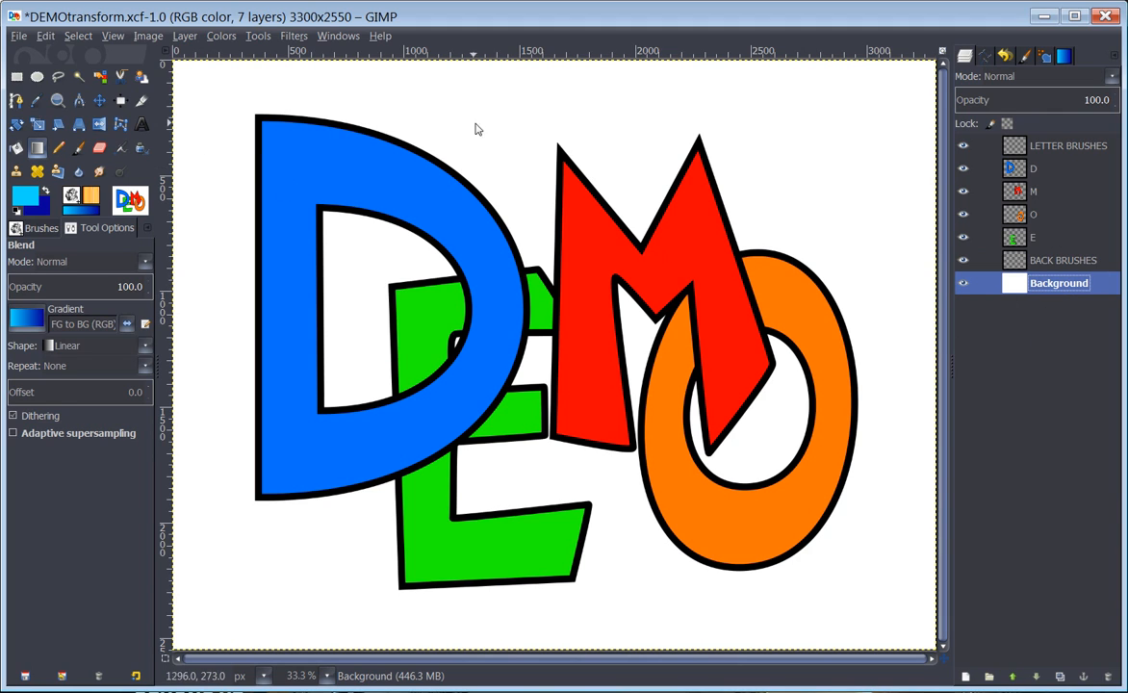
drag(517, 66, 530, 650)
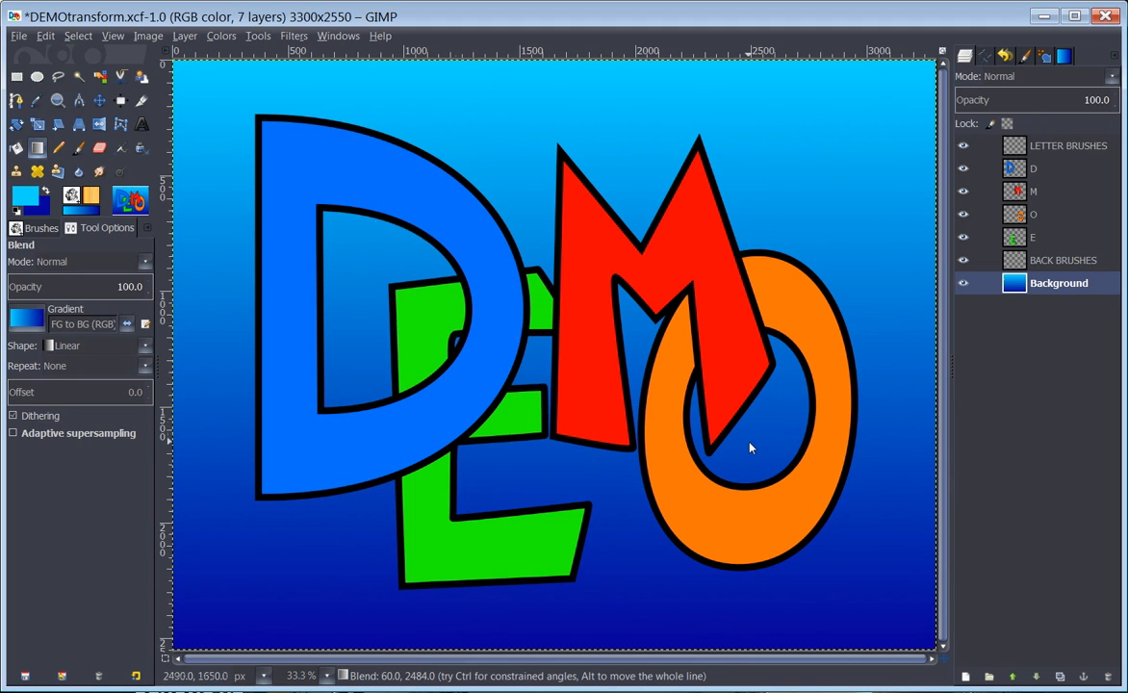
Select the BACK BRUSHES layer and set up the Paintbrush with the Z_Chain 1 brush at size 214.66.
double_click(1026, 262)
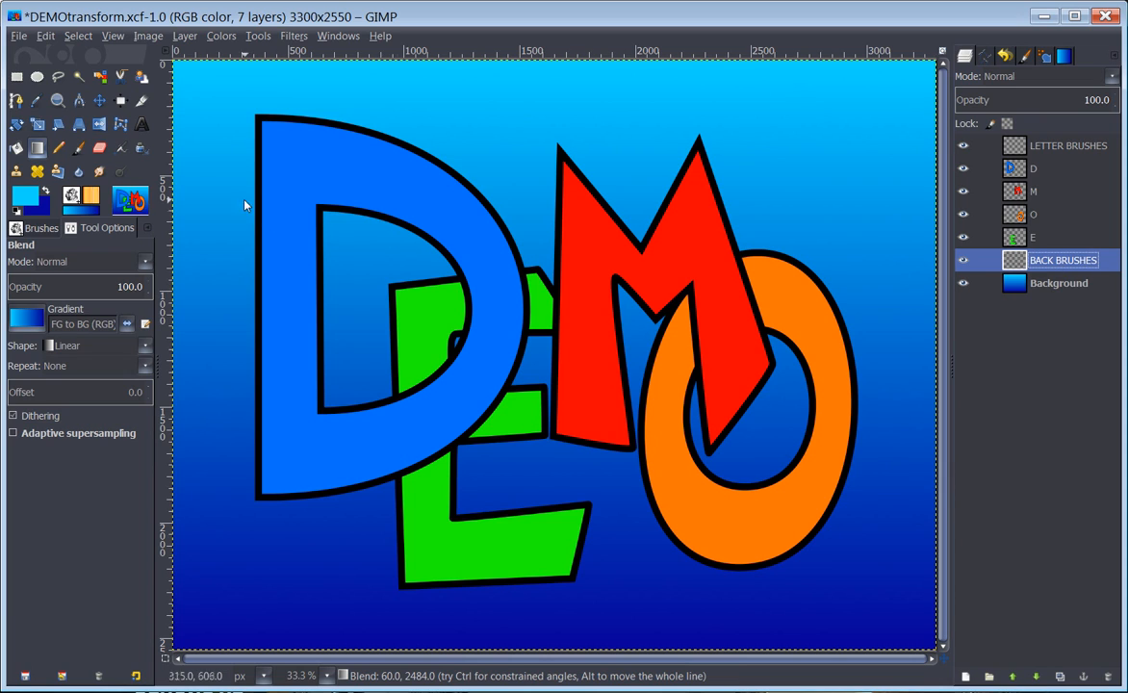
click(78, 147)
click(18, 318)
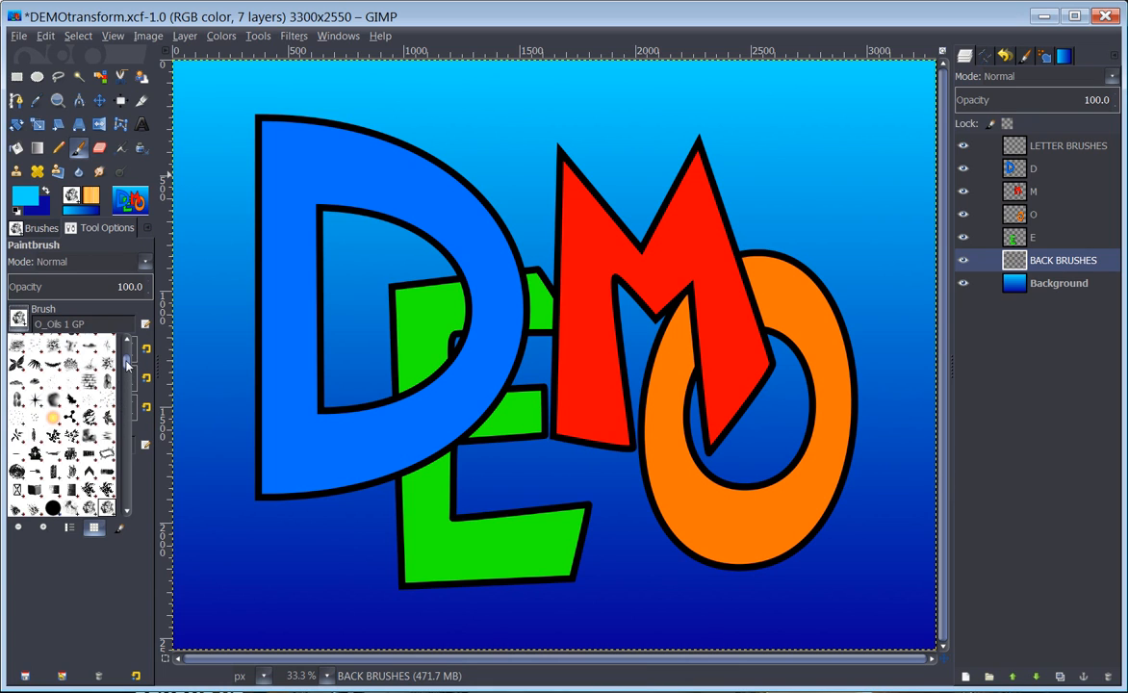
drag(126, 363, 132, 388)
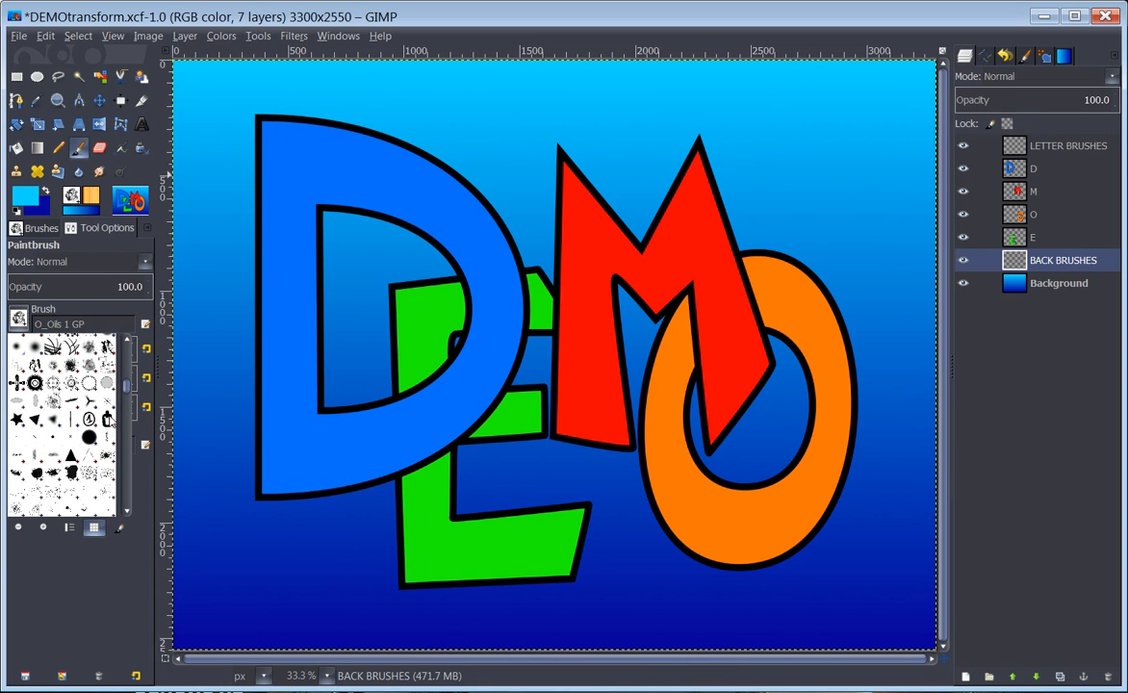
click(107, 418)
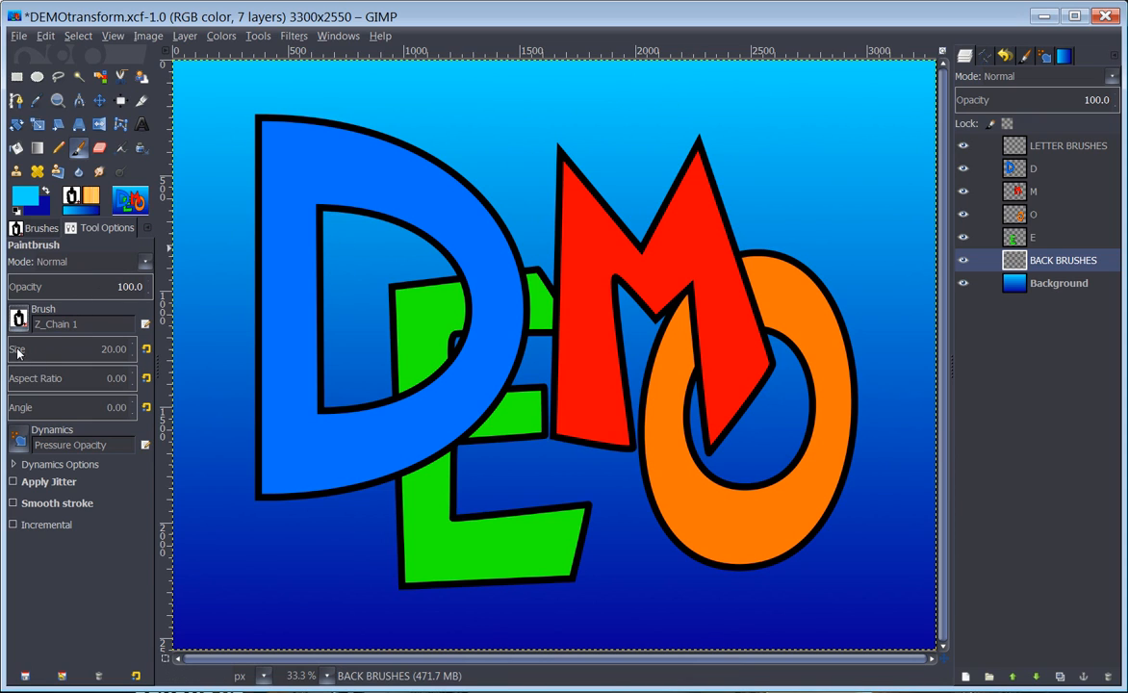
drag(15, 347, 34, 347)
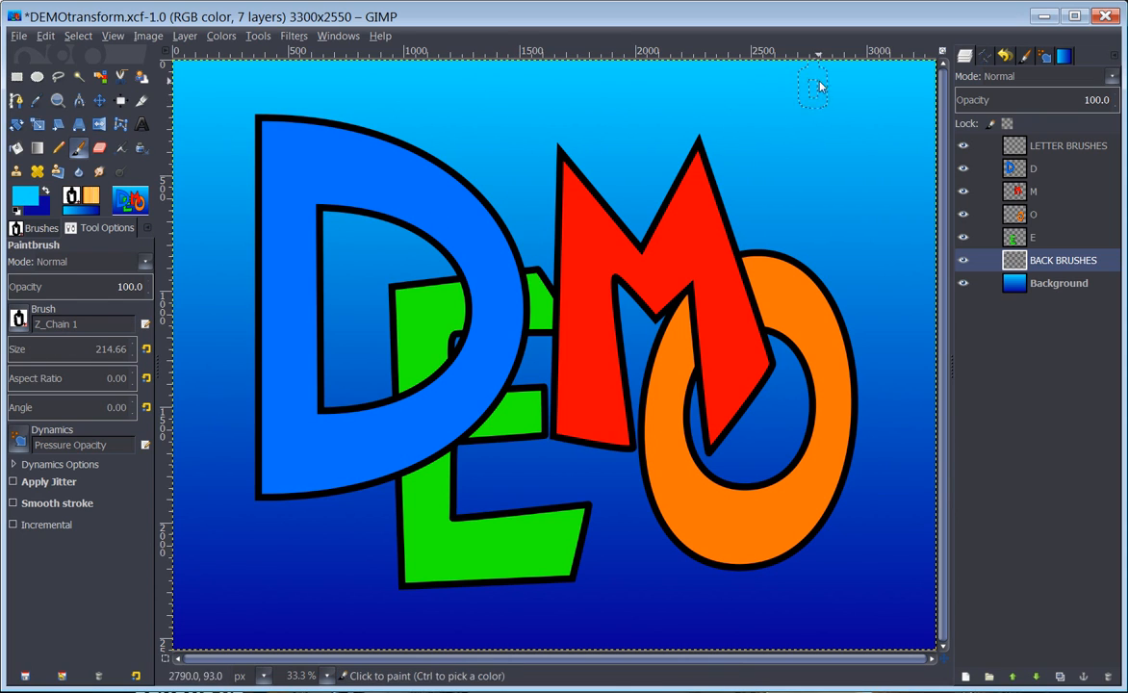
Paint several light blue chain strokes crossing the canvas behind the letters on the BACK BRUSHES layer.
mouse_move(829, 77)
mouse_down()
mouse_move(830, 156)
mouse_move(803, 231)
mouse_move(766, 282)
mouse_move(691, 336)
mouse_move(429, 452)
mouse_move(160, 655)
mouse_up()
mouse_move(174, 371)
mouse_down()
mouse_move(368, 406)
mouse_move(670, 519)
mouse_move(783, 550)
mouse_move(902, 551)
mouse_up()
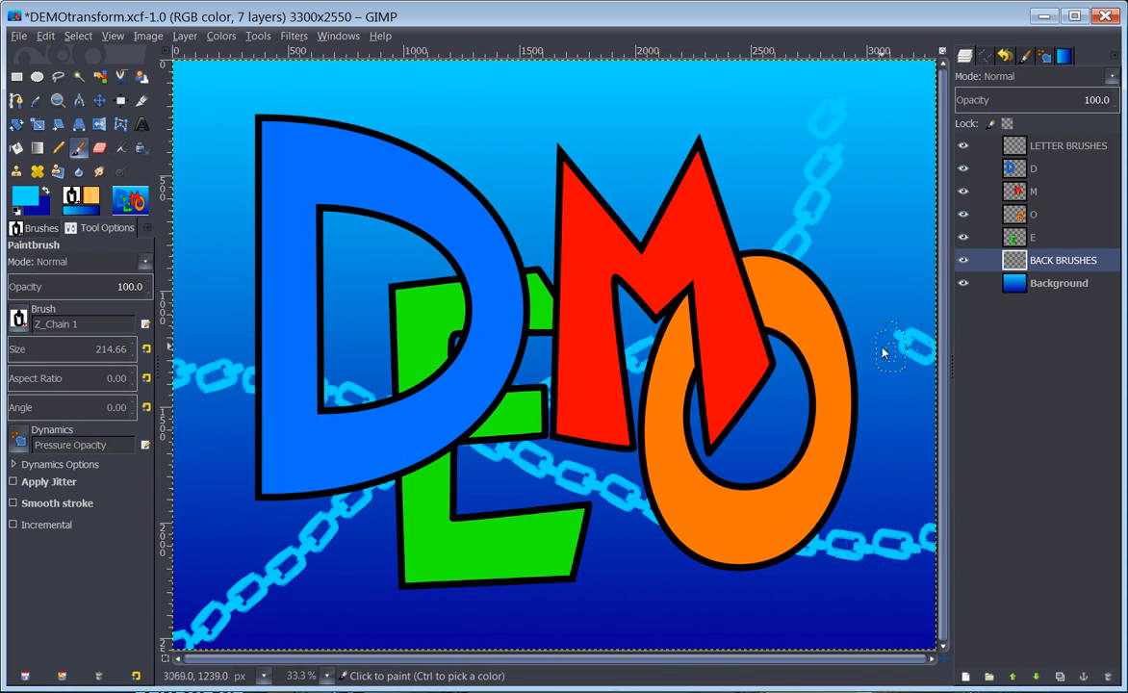
mouse_move(883, 352)
mouse_down()
mouse_move(639, 340)
mouse_move(521, 300)
mouse_move(297, 171)
mouse_move(165, 108)
mouse_up()
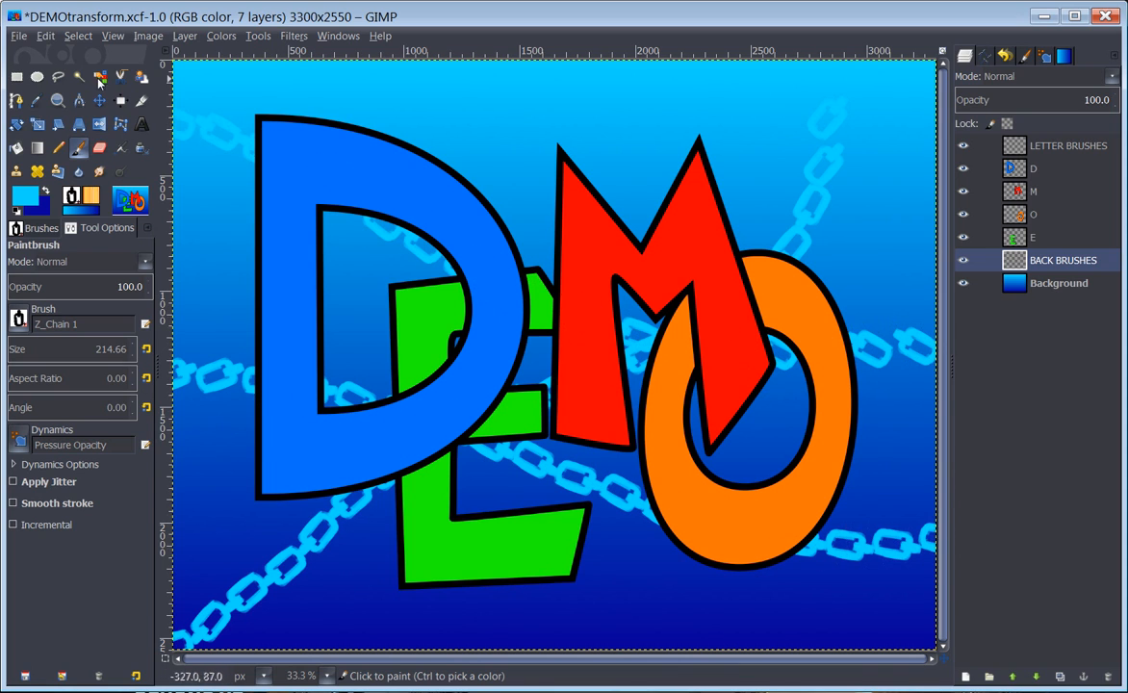
mouse_move(544, 145)
mouse_down()
mouse_move(586, 298)
mouse_move(593, 467)
mouse_move(617, 570)
mouse_move(670, 667)
mouse_up()
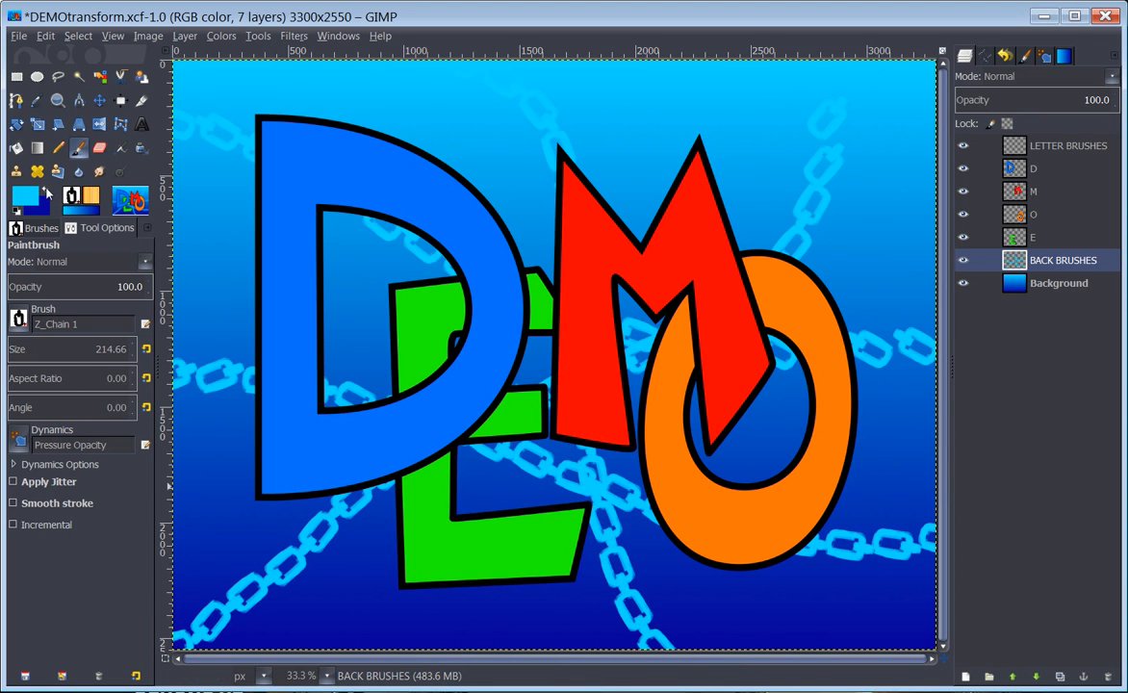
Swap the foreground and background colors and paint dark blue chains across the canvas on the BACK BRUSHES layer.
click(45, 191)
mouse_move(744, 50)
mouse_down()
mouse_move(614, 154)
mouse_move(589, 157)
mouse_move(613, 64)
mouse_up()
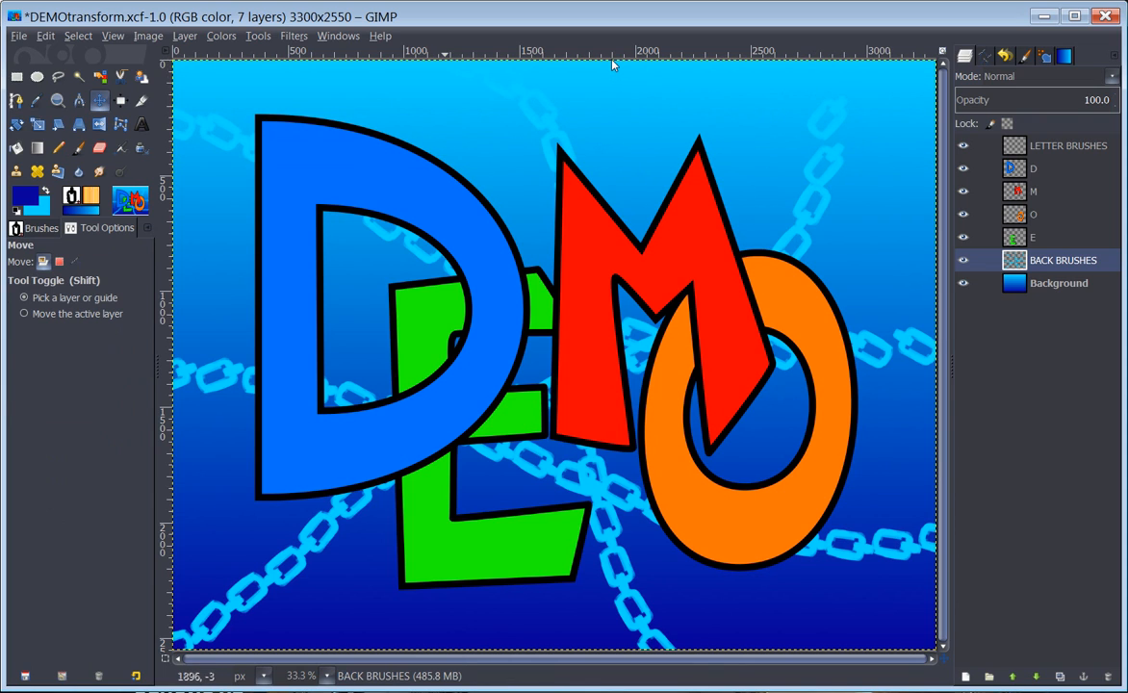
click(78, 148)
mouse_move(669, 91)
mouse_down()
mouse_move(487, 536)
mouse_move(486, 616)
mouse_up()
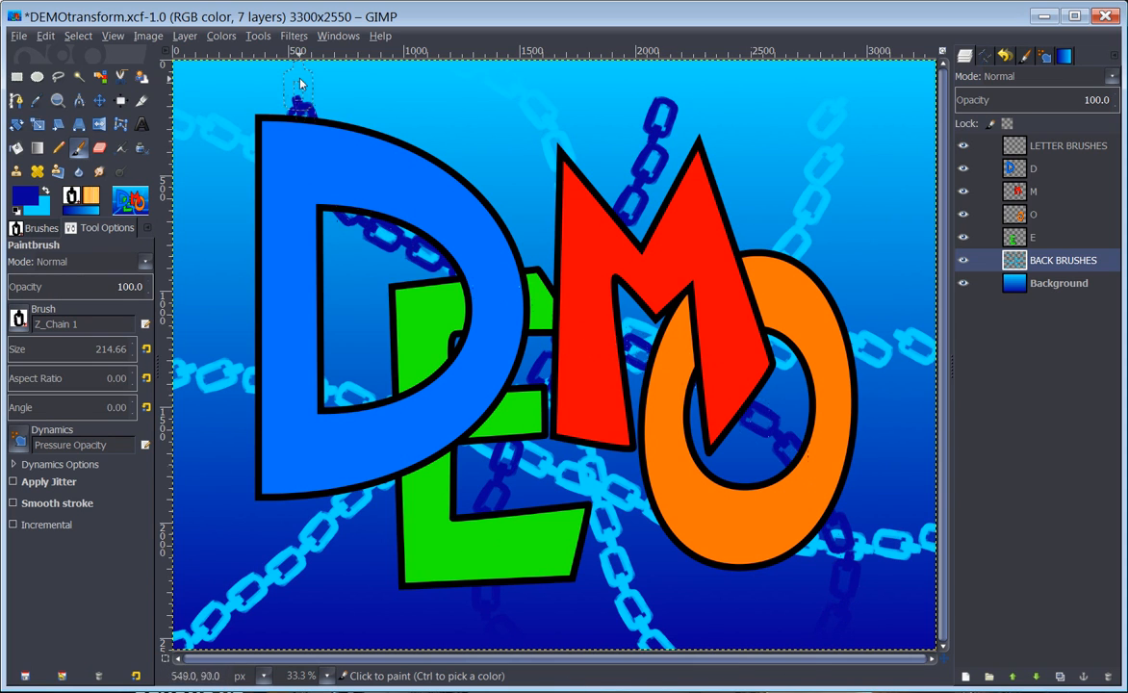
mouse_move(284, 77)
mouse_down()
mouse_move(452, 106)
mouse_move(256, 380)
mouse_move(621, 632)
mouse_move(964, 211)
mouse_move(854, 429)
mouse_move(474, 689)
mouse_up()
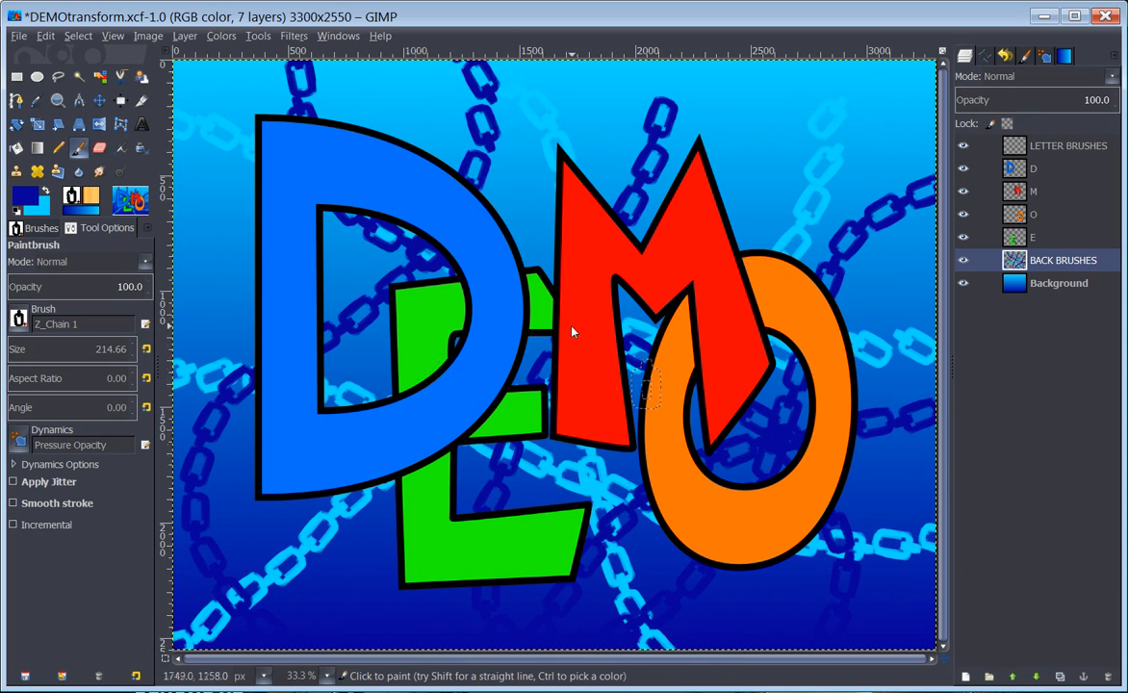
Select the blue fill of the letter on layer D with Fuzzy Select at a threshold of 59.8.
double_click(1020, 168)
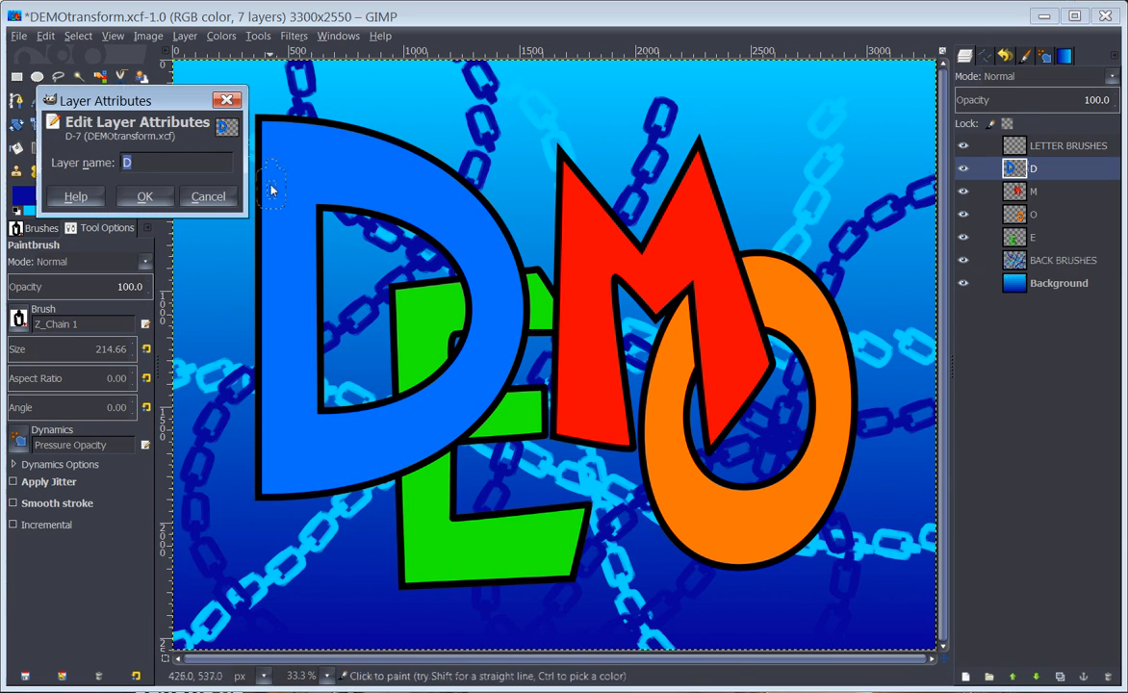
click(144, 196)
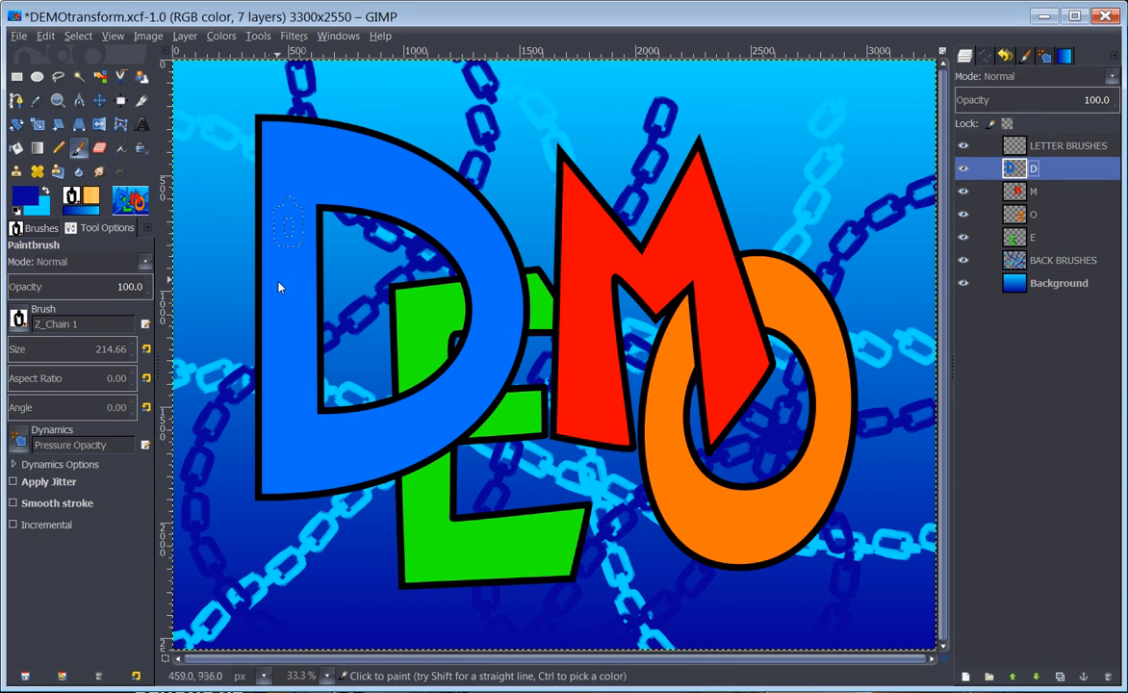
click(79, 77)
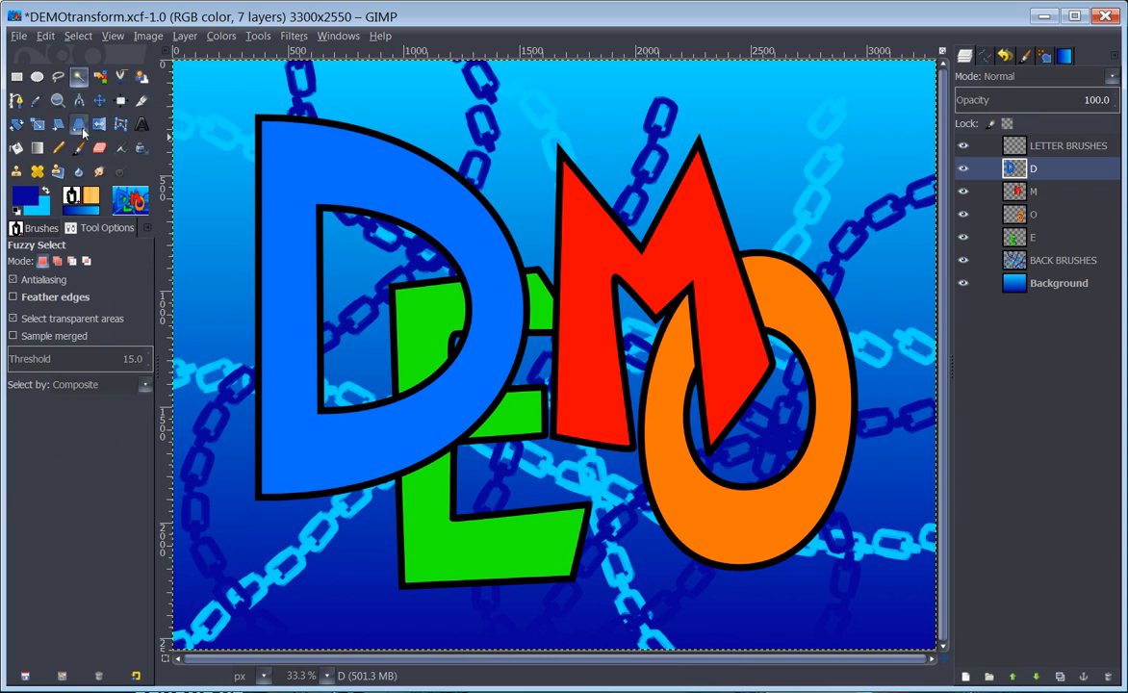
drag(22, 353, 41, 347)
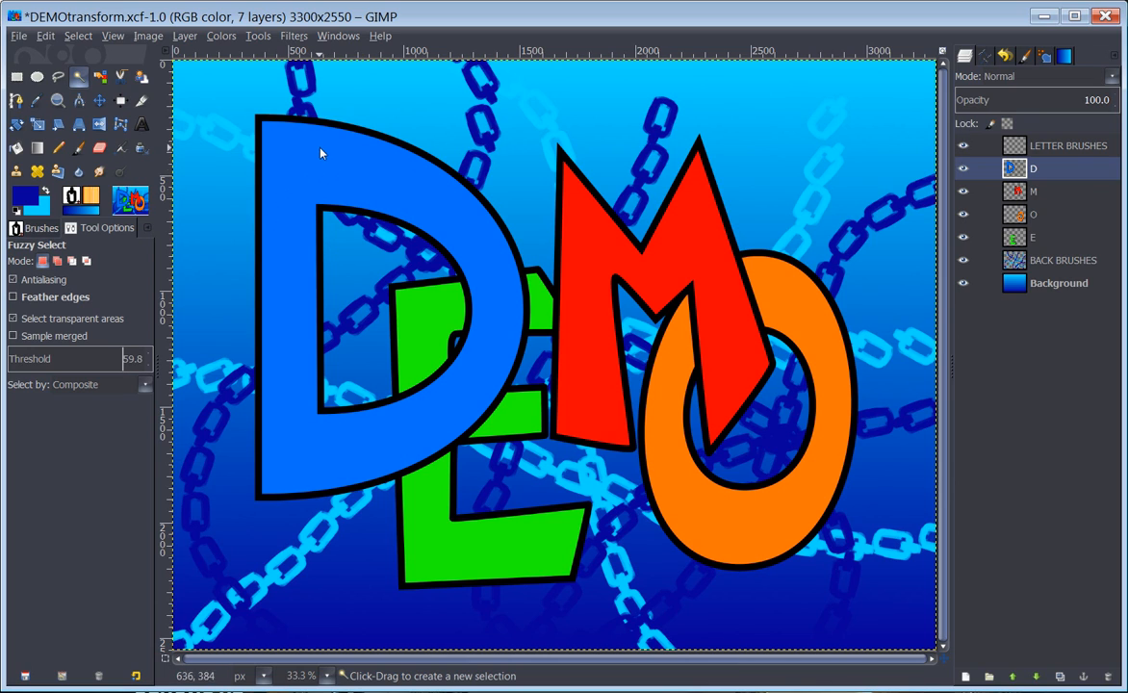
click(339, 173)
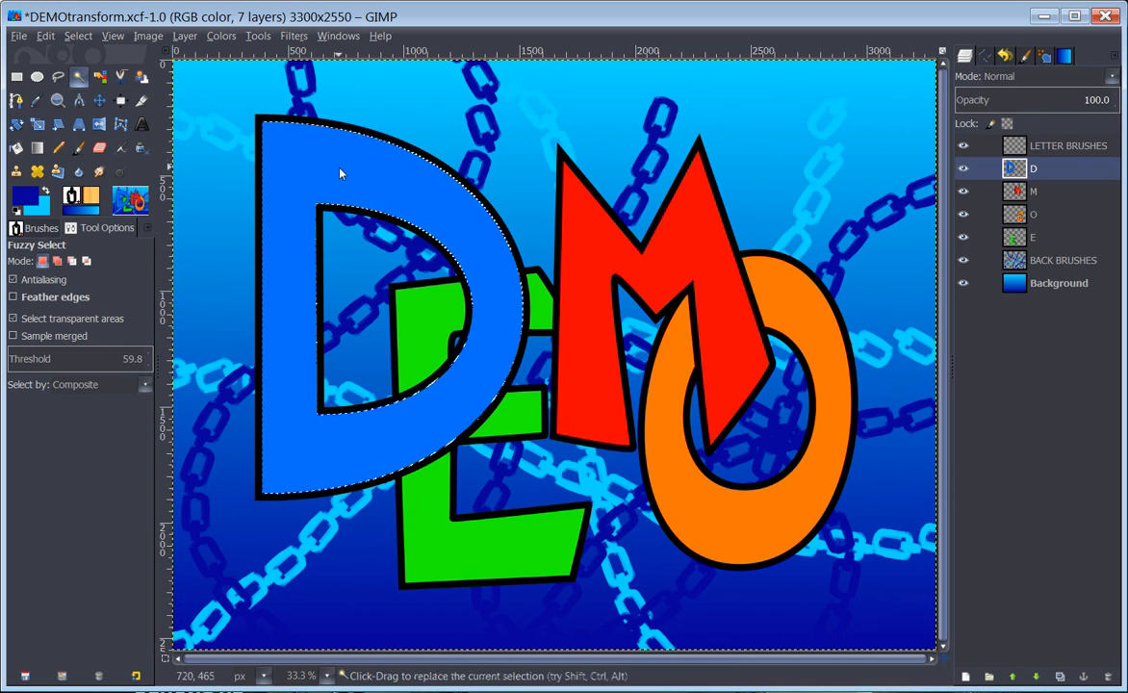
Set the Paintbrush to the U Circle shape 4 brush at size 370.57.
click(80, 148)
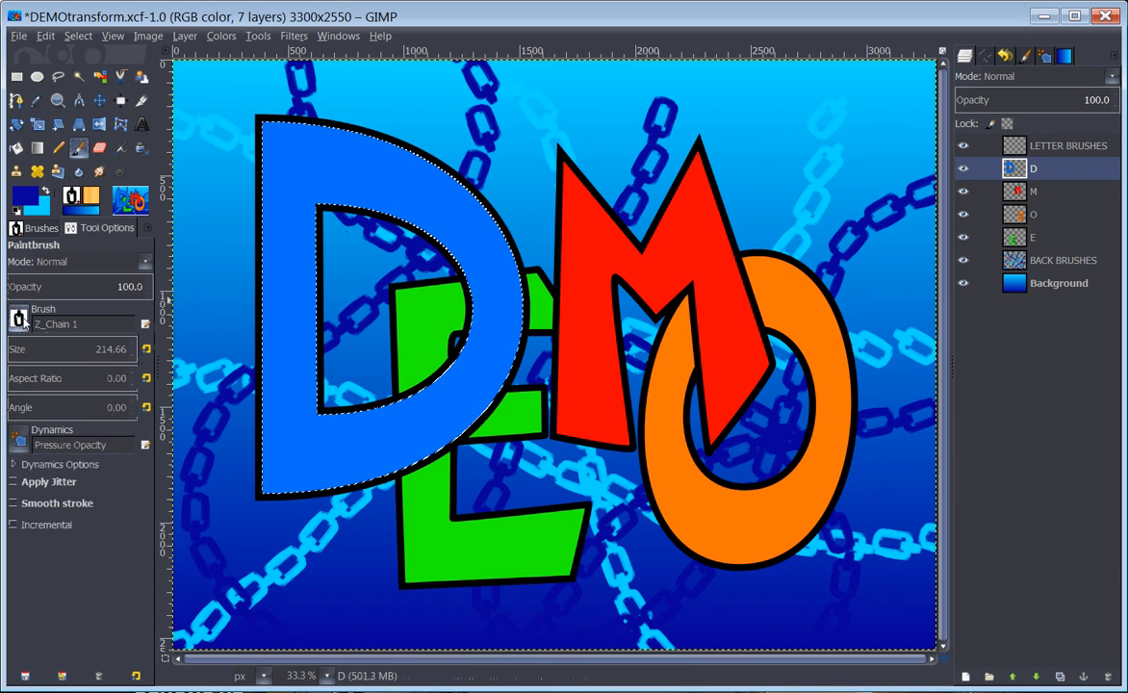
click(19, 323)
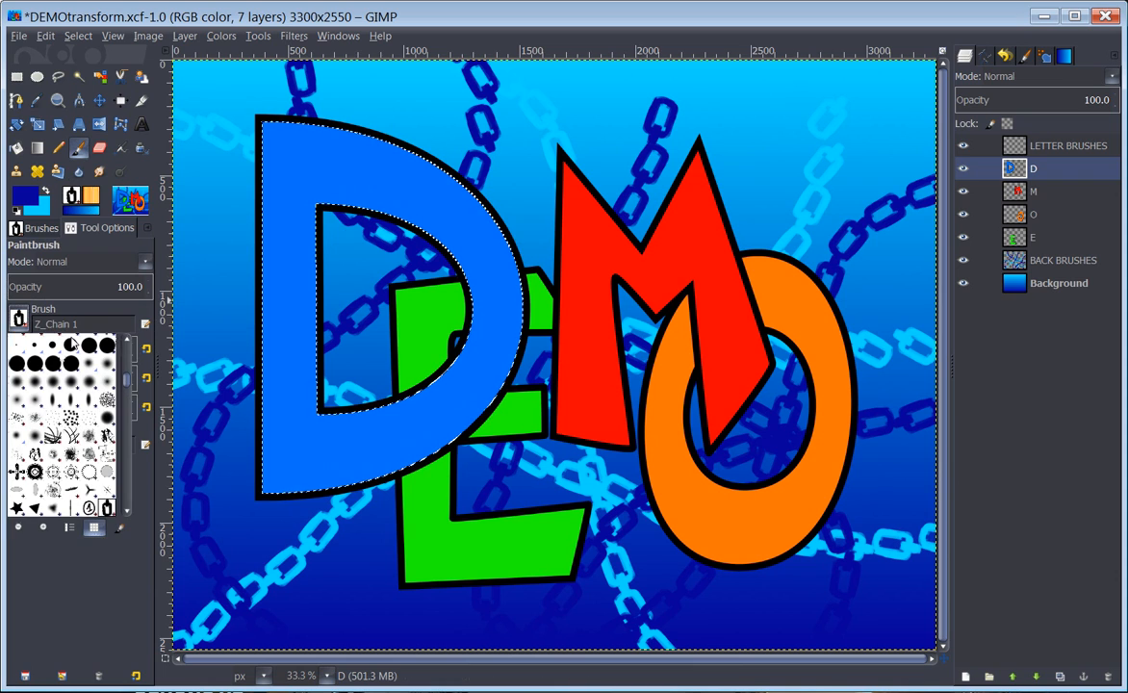
click(87, 433)
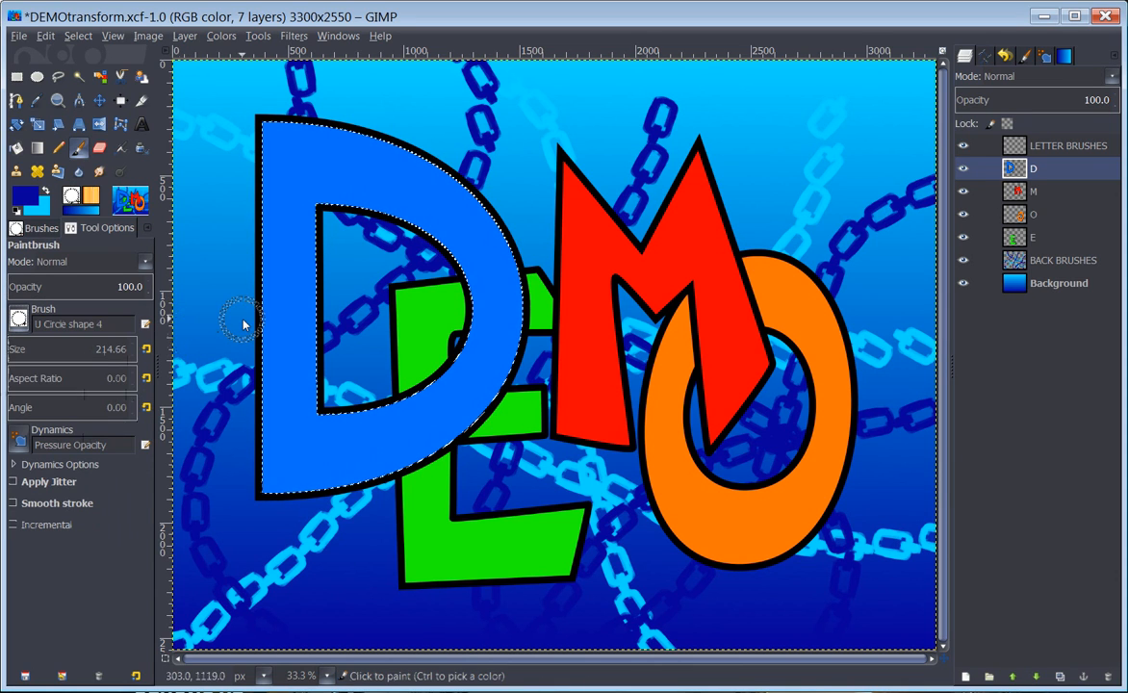
click(53, 348)
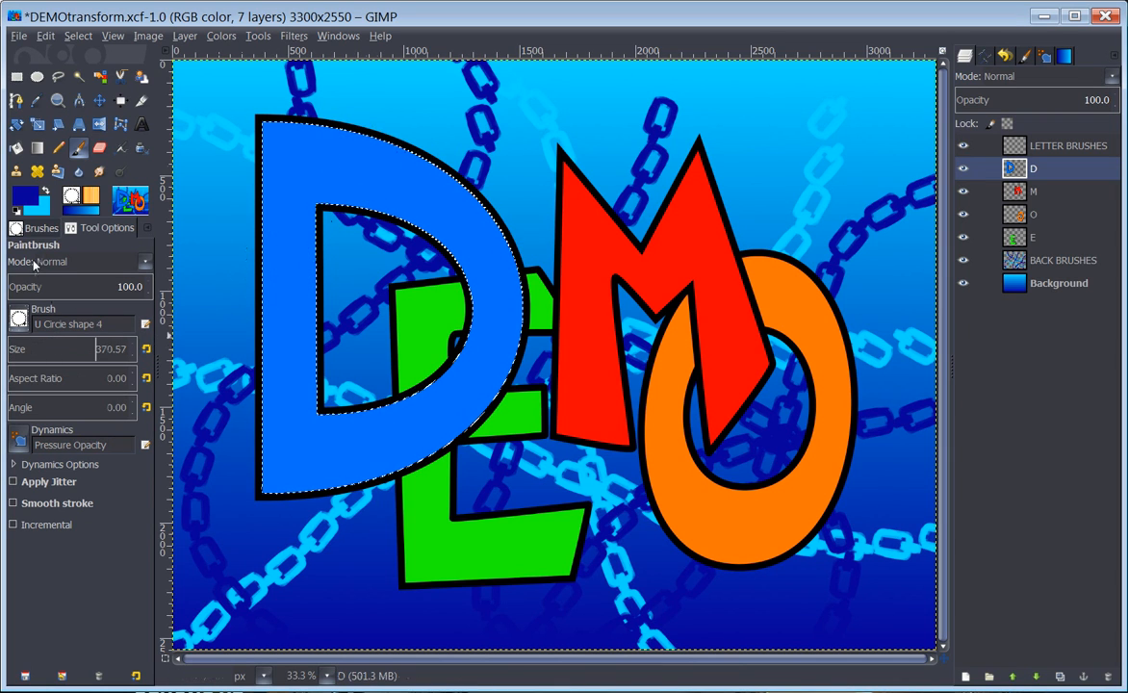
Set the foreground color to white (ffffff) and stamp two dashed circles inside the D, on its upper curve and its vertical stem.
click(29, 198)
drag(41, 125, 89, 176)
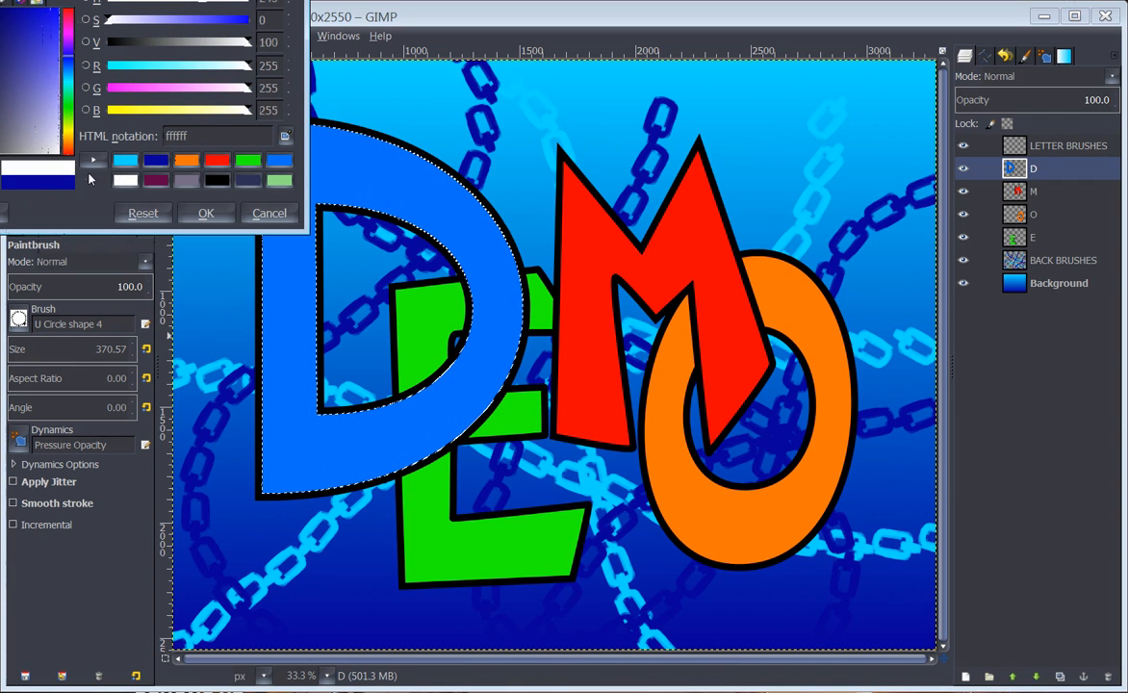
click(207, 212)
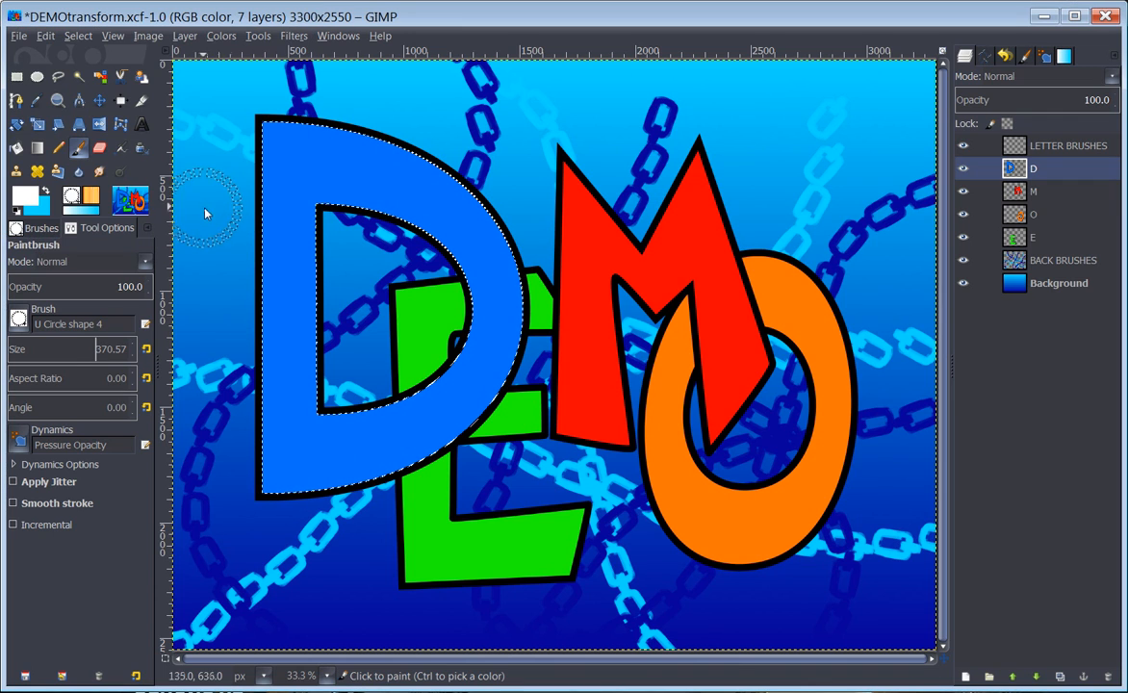
click(379, 183)
click(287, 285)
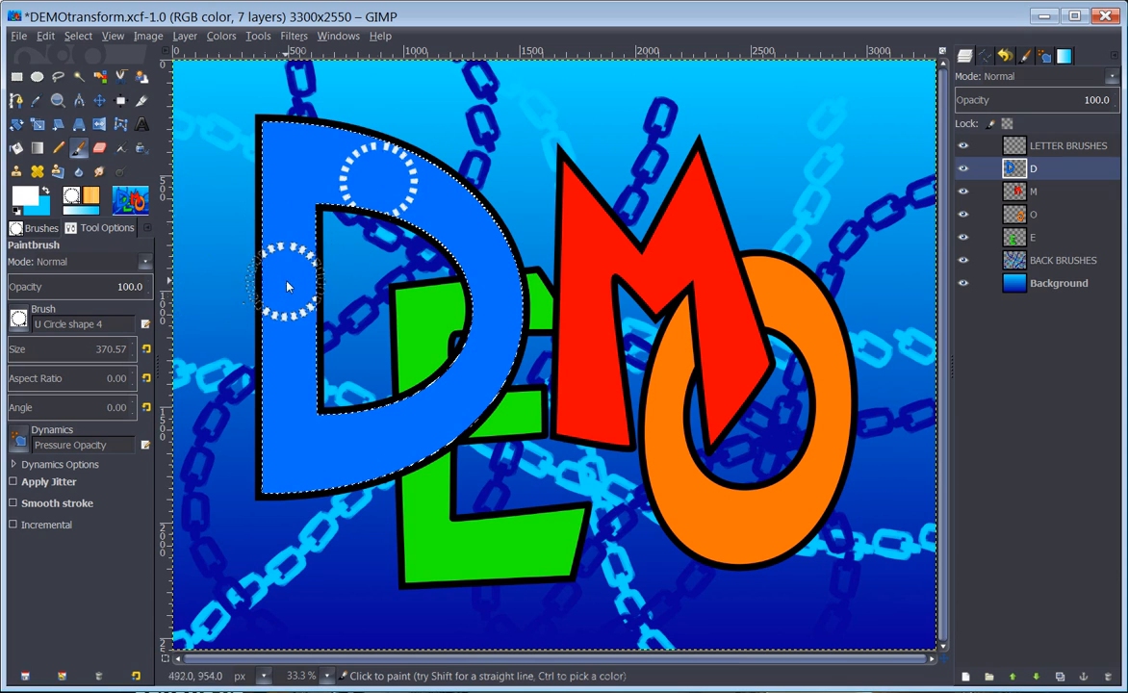
Stamp four more white dashed circles around the D, on its lower curve, right side, upper-right curve and top-left corner, and clear the selection.
click(356, 433)
click(503, 358)
click(473, 248)
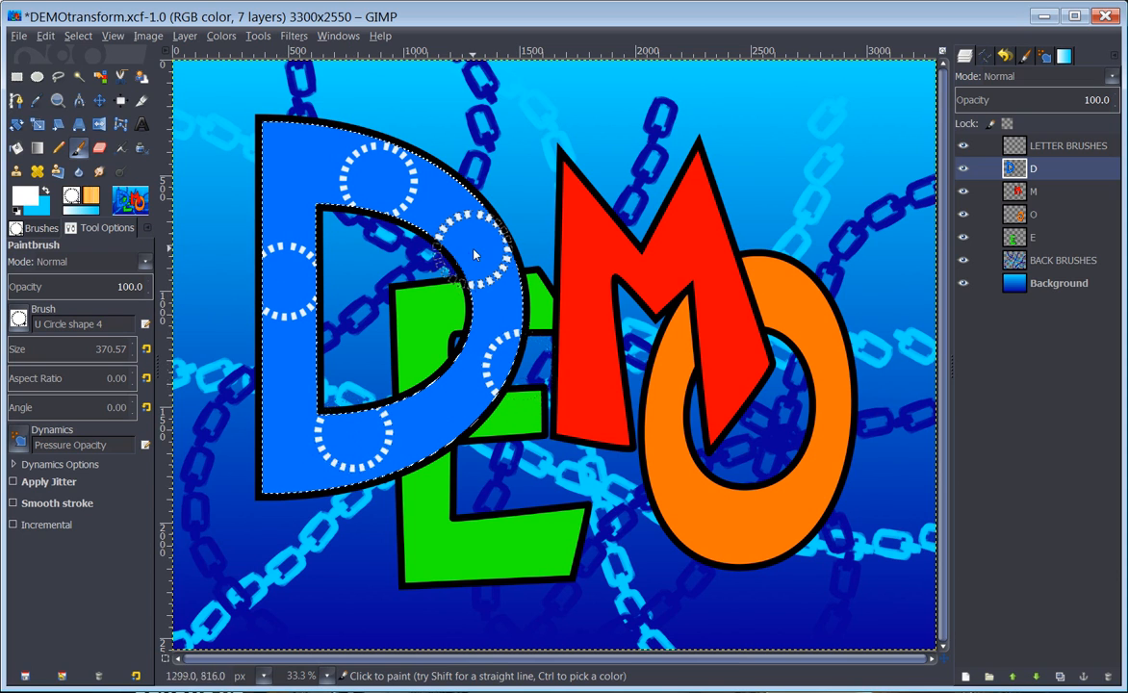
click(285, 155)
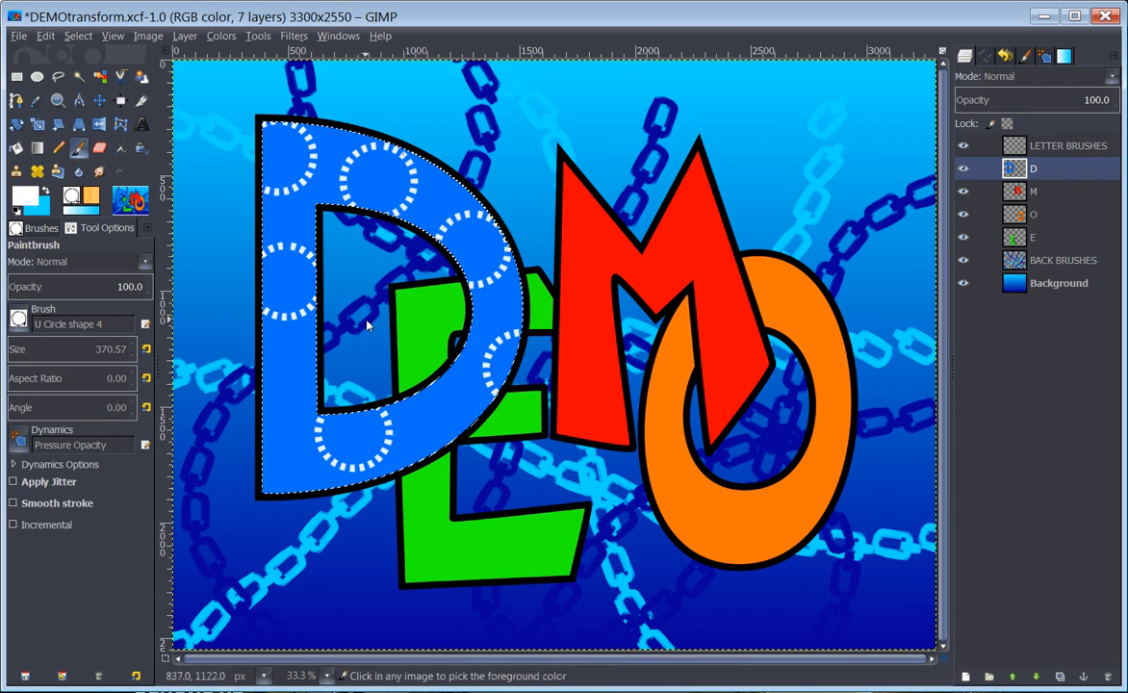
key(ctrl+shift+a)
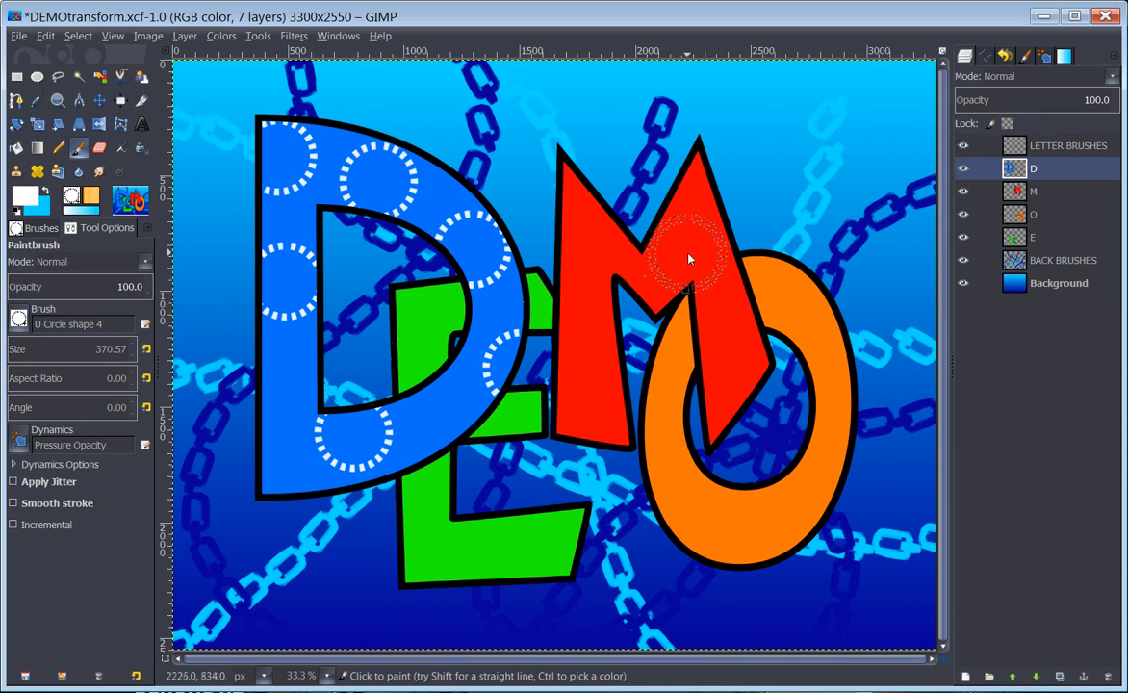
Select the green fill of the letter on layer E with Fuzzy Select.
click(1018, 239)
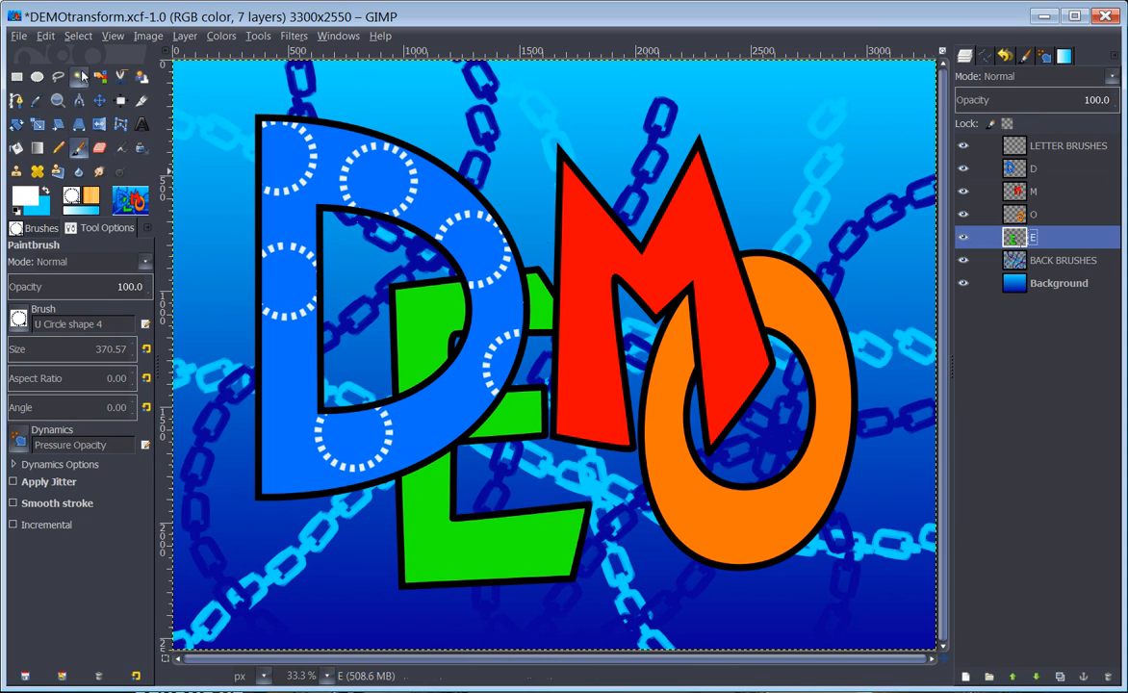
click(78, 76)
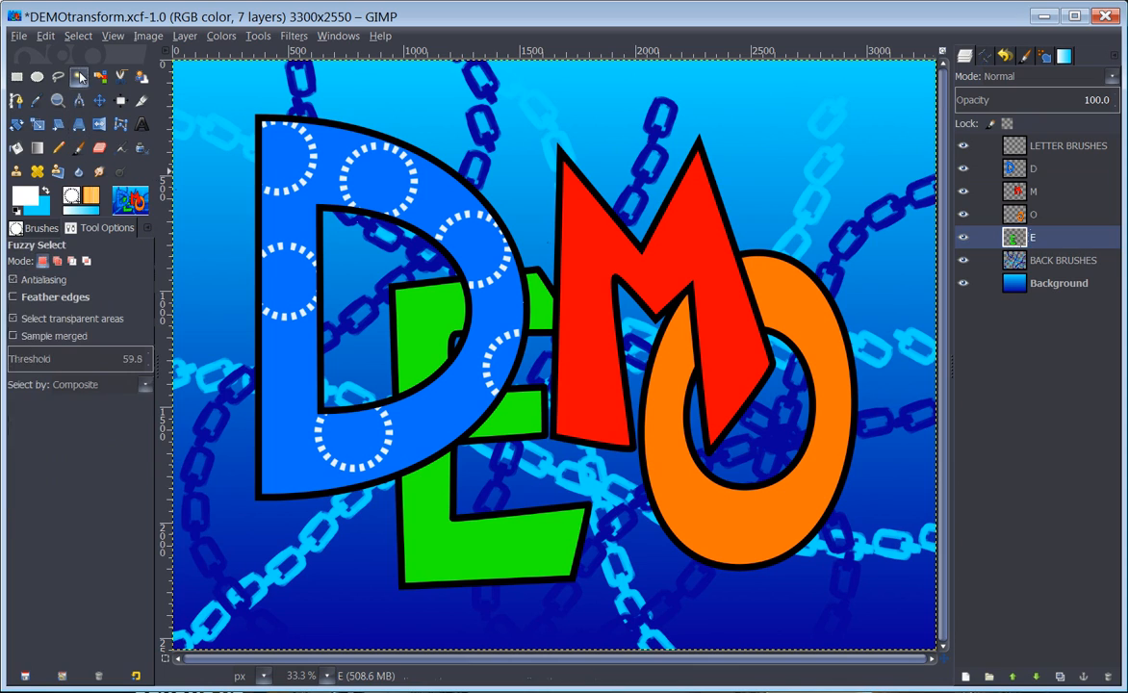
click(438, 541)
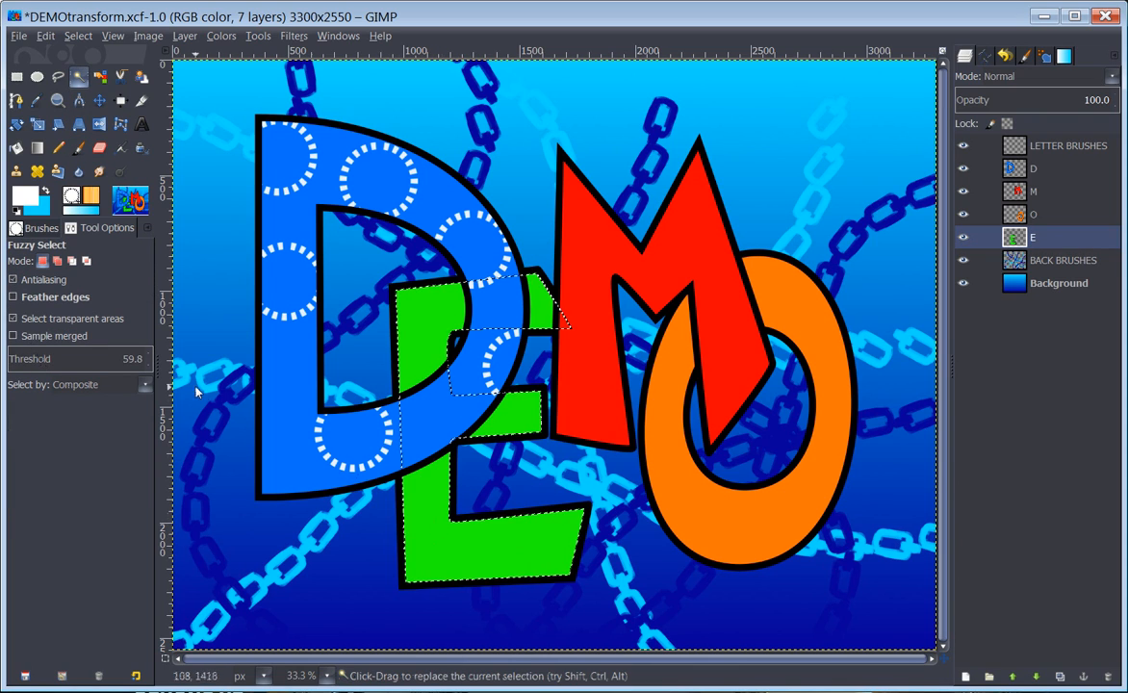
Stamp white dashed circles with the Paintbrush inside the E, along its base, stem, top arm and middle arm, and clear the selection.
click(81, 148)
click(426, 543)
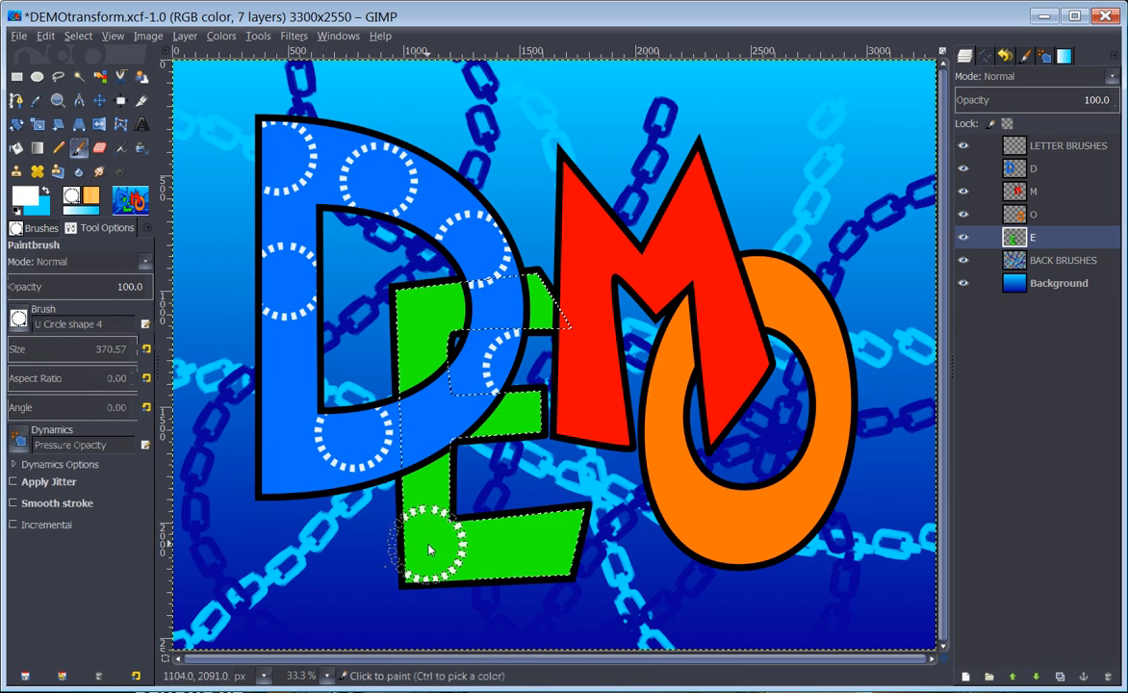
click(514, 562)
click(553, 510)
click(395, 353)
click(492, 262)
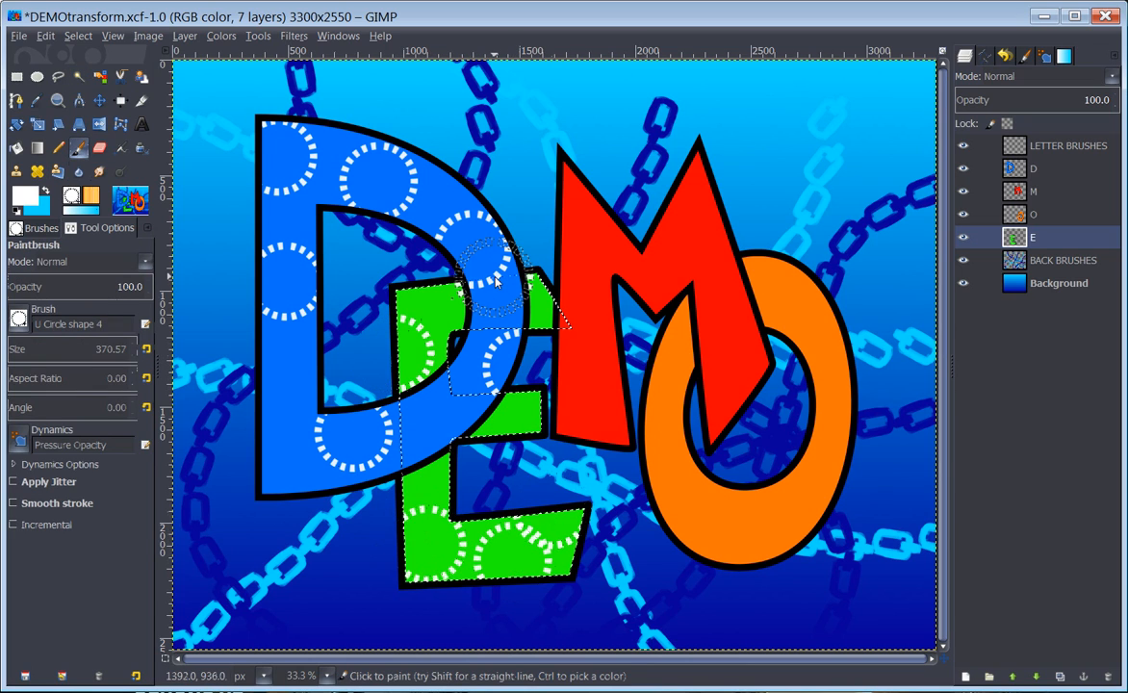
click(496, 426)
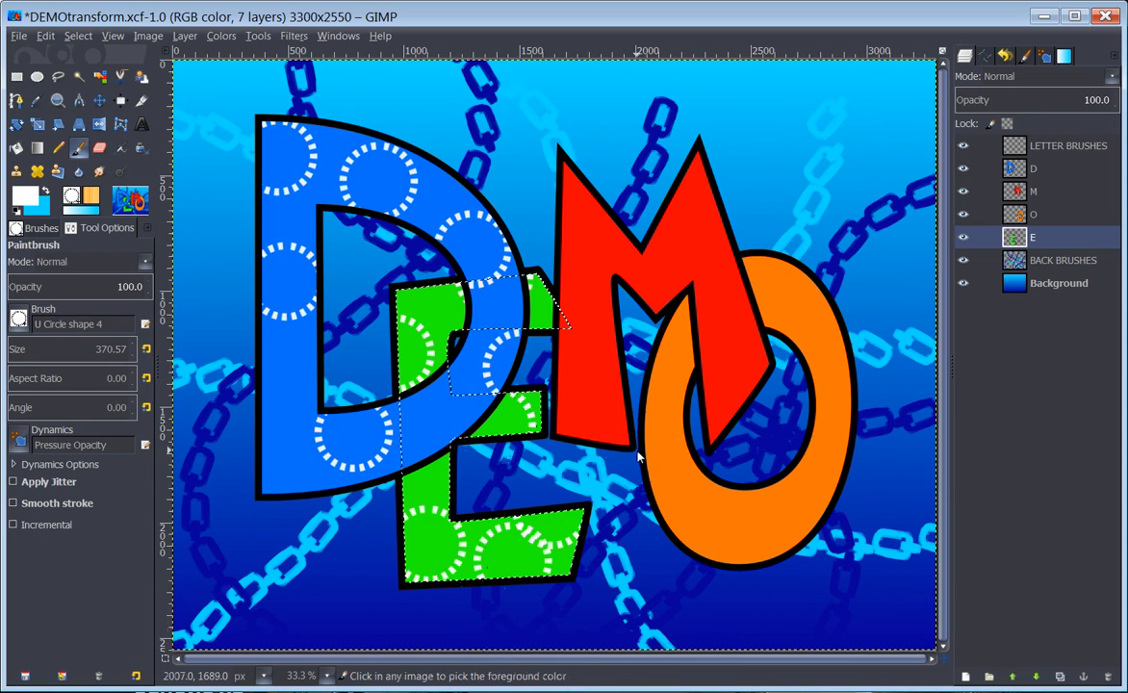
key(shift+ctrl+a)
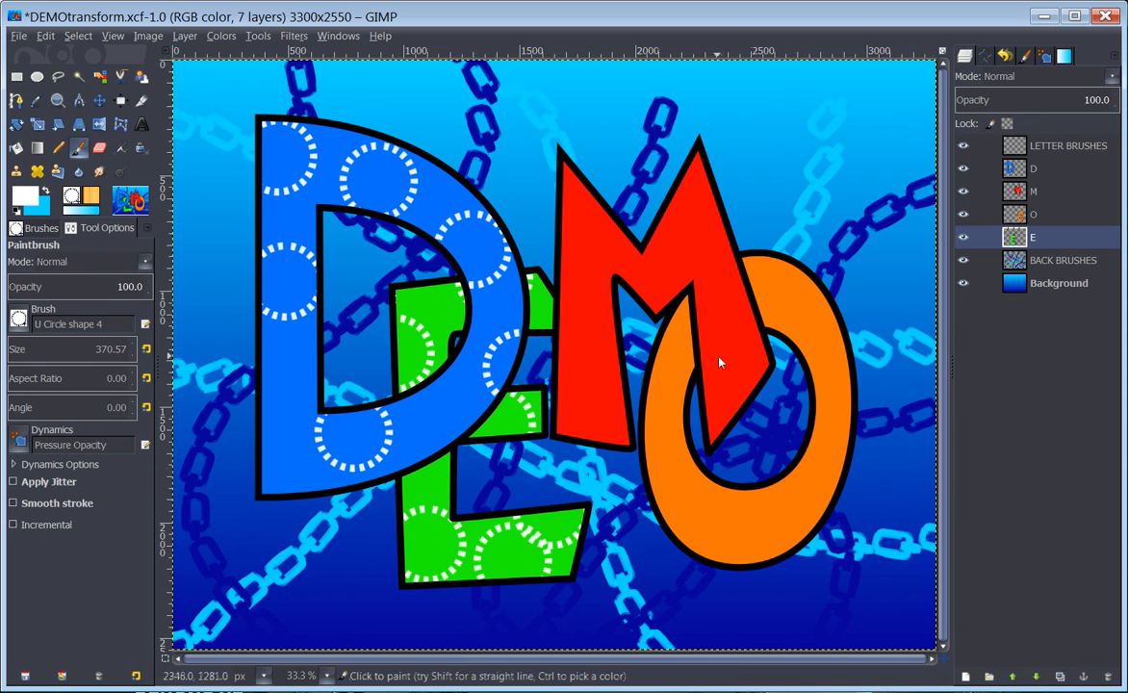
Create a selection from the O path and make layer O active.
click(987, 57)
double_click(1004, 100)
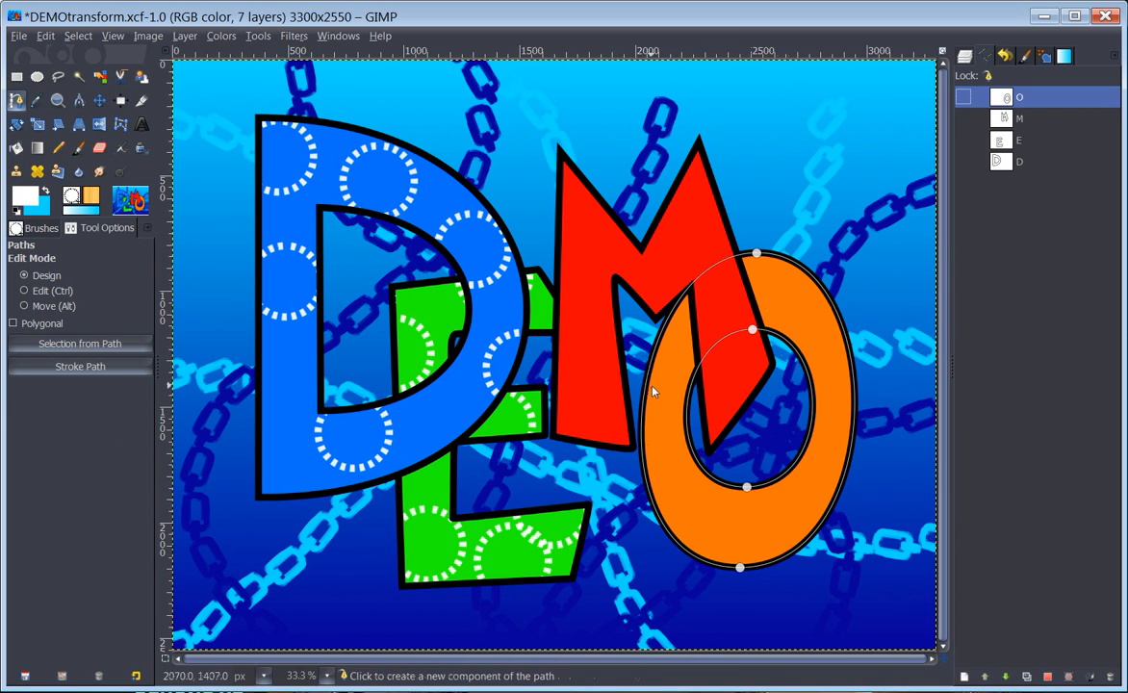
click(80, 344)
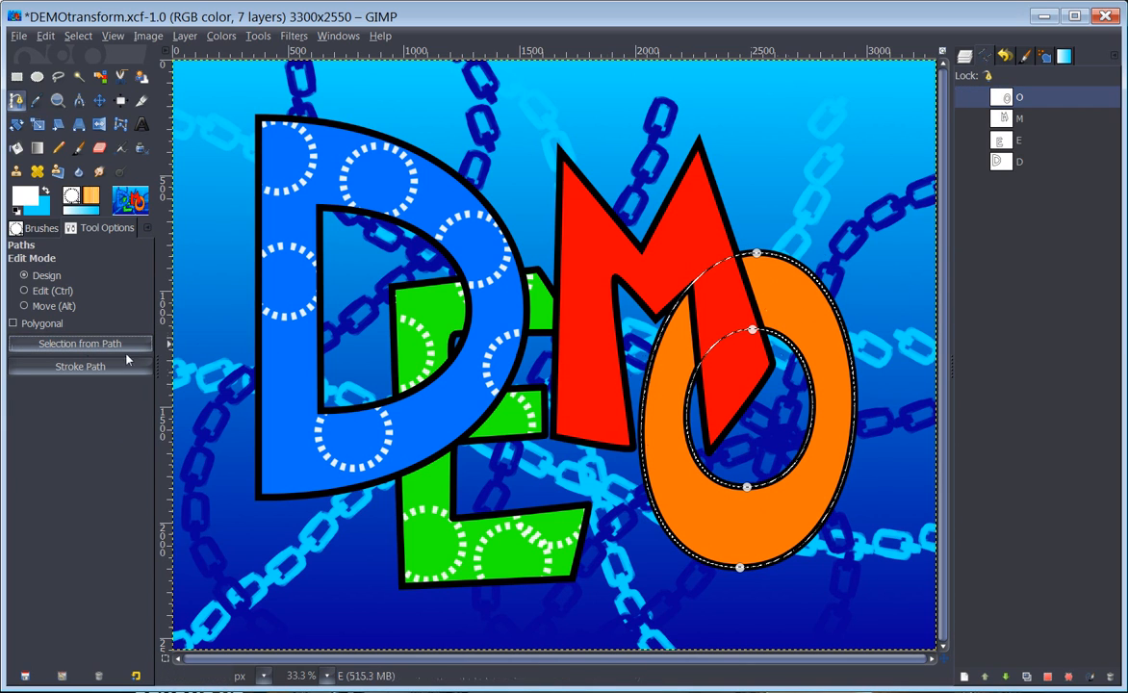
click(966, 57)
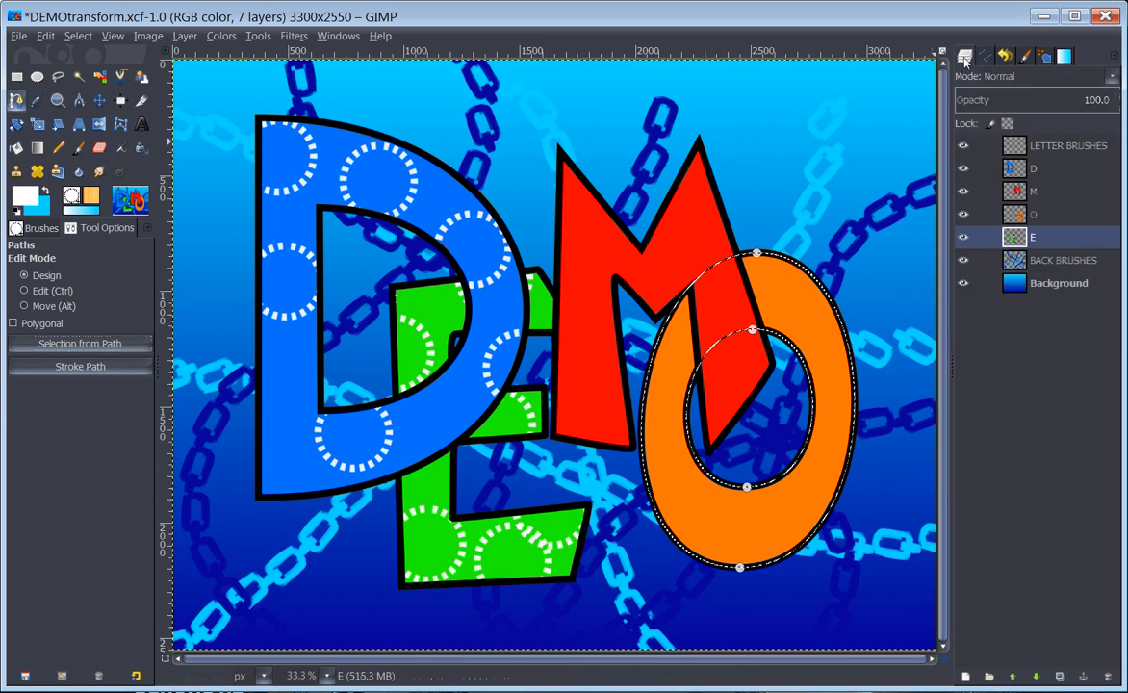
click(1003, 217)
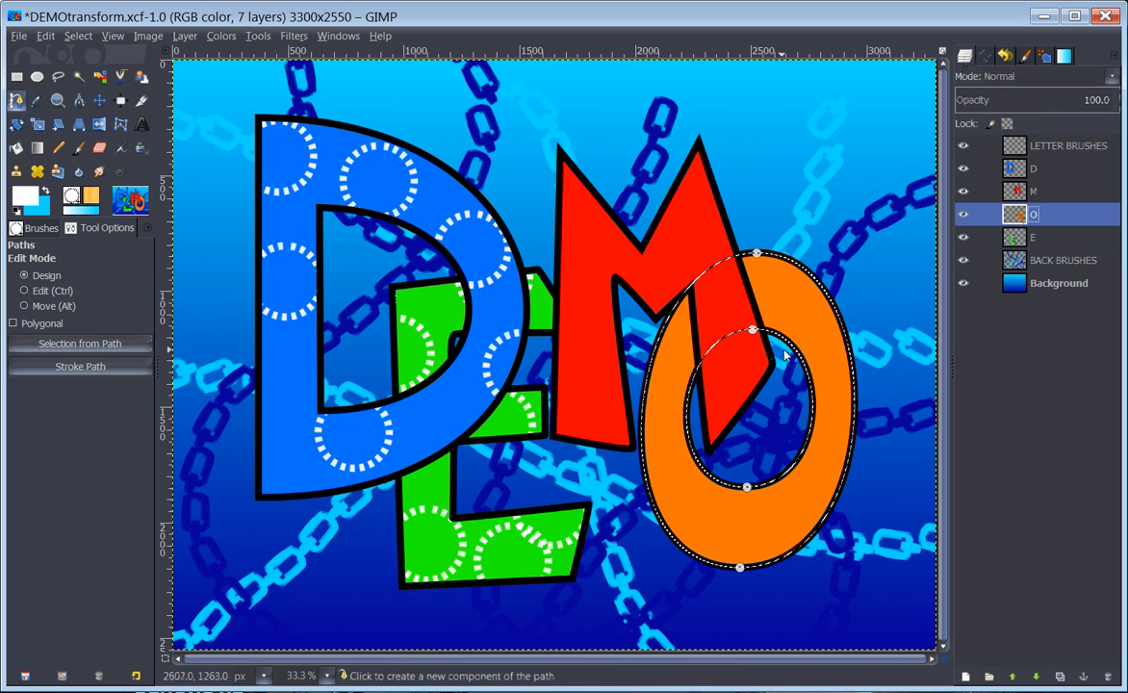
Stamp six white dashed circles with the Paintbrush around the ring of the O, and clear the selection.
click(79, 147)
click(815, 285)
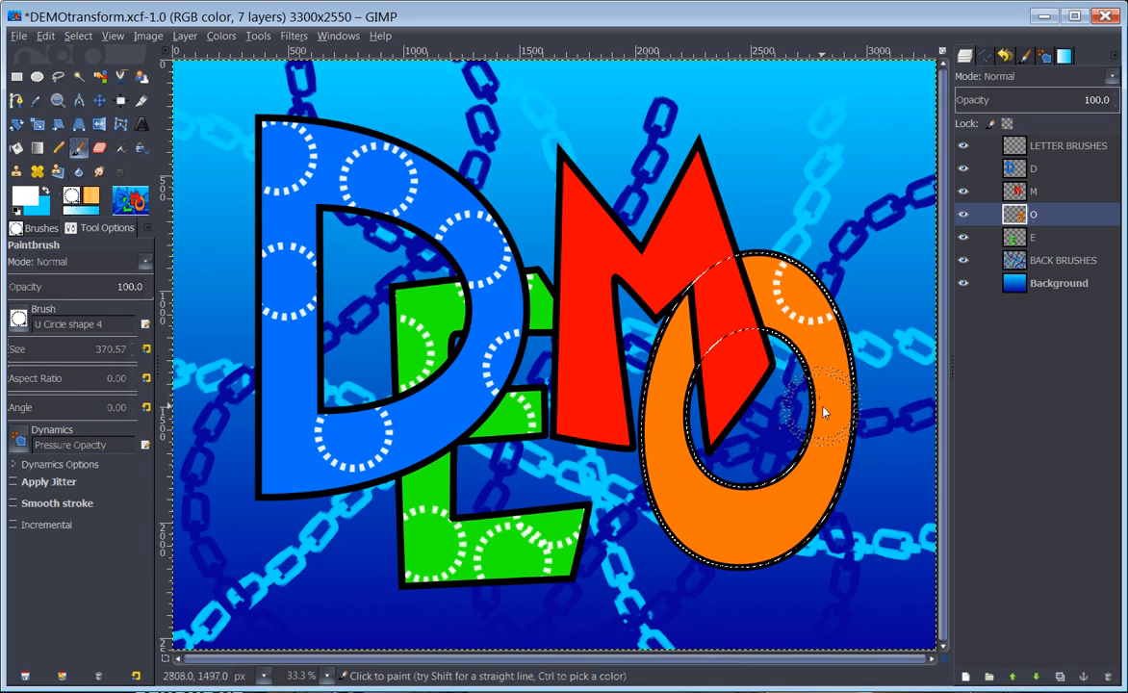
click(822, 407)
click(755, 539)
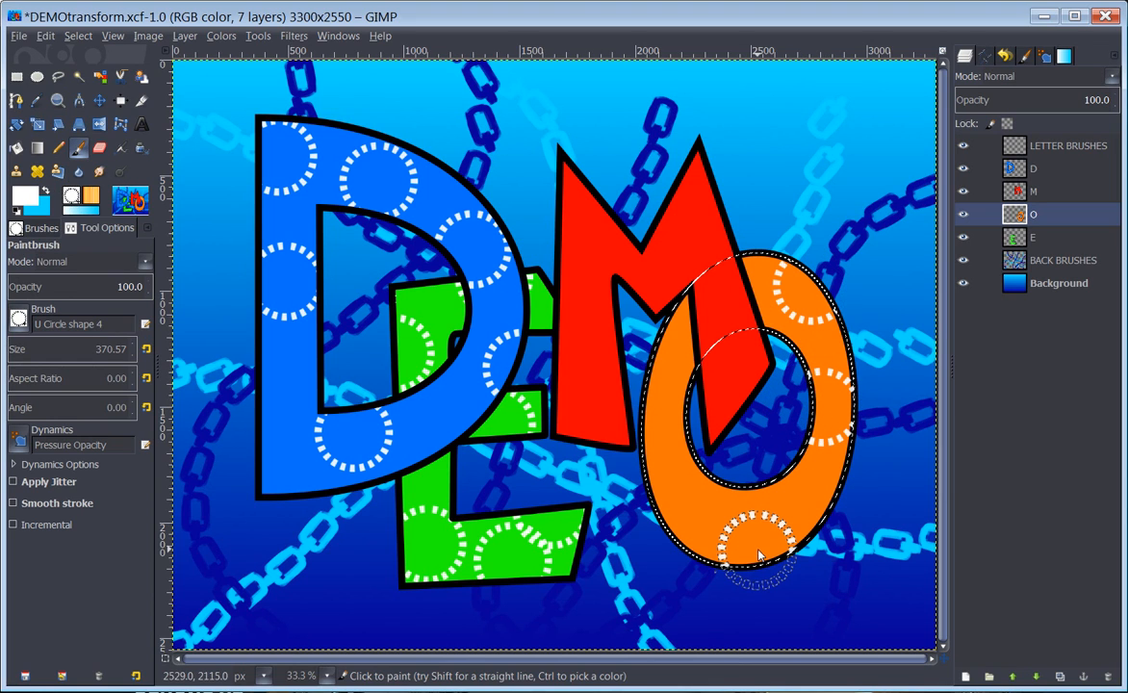
click(686, 392)
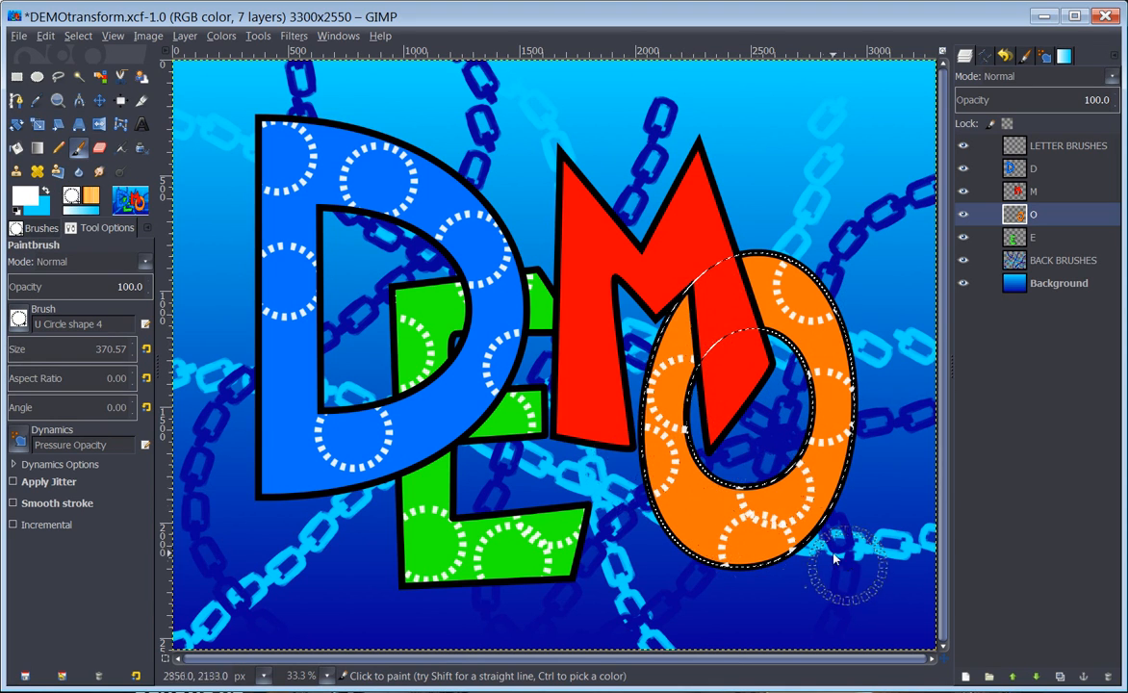
key(shift+ctrl+a)
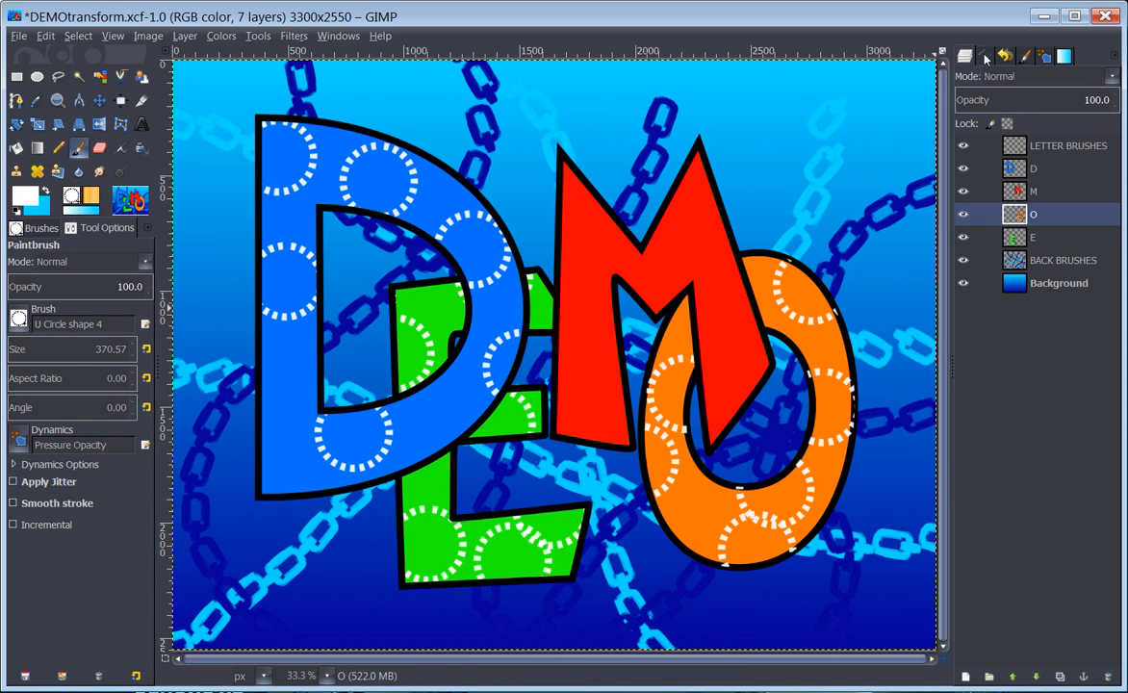
Make layer M active and create a selection from the M path.
click(1018, 192)
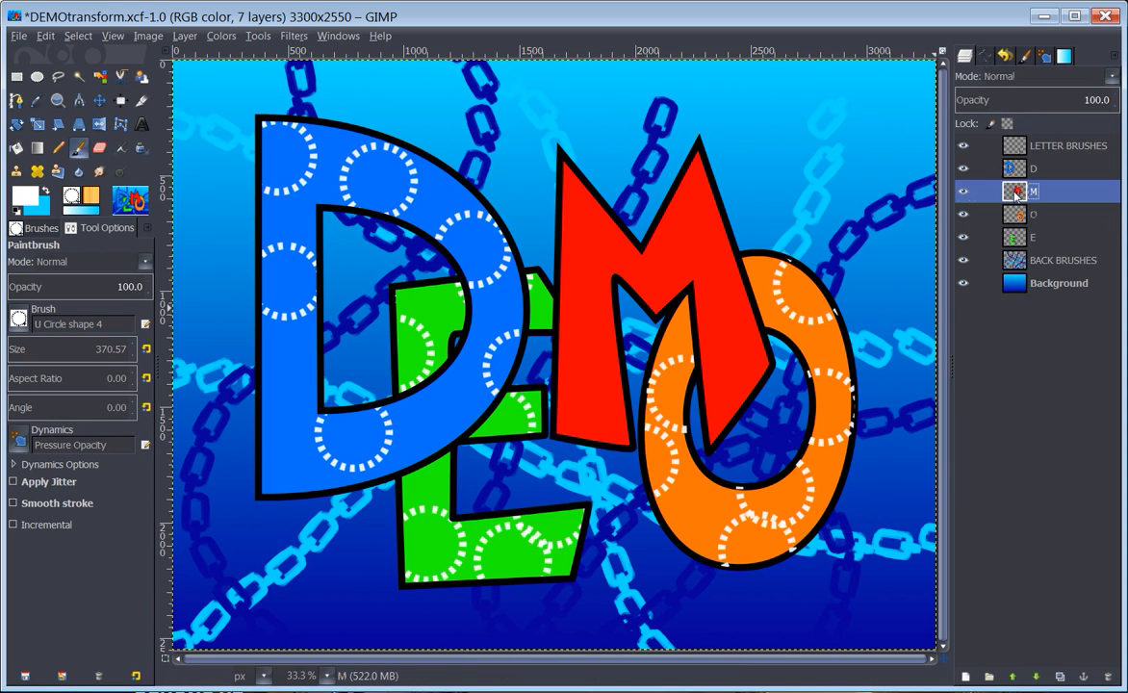
click(984, 60)
double_click(1003, 119)
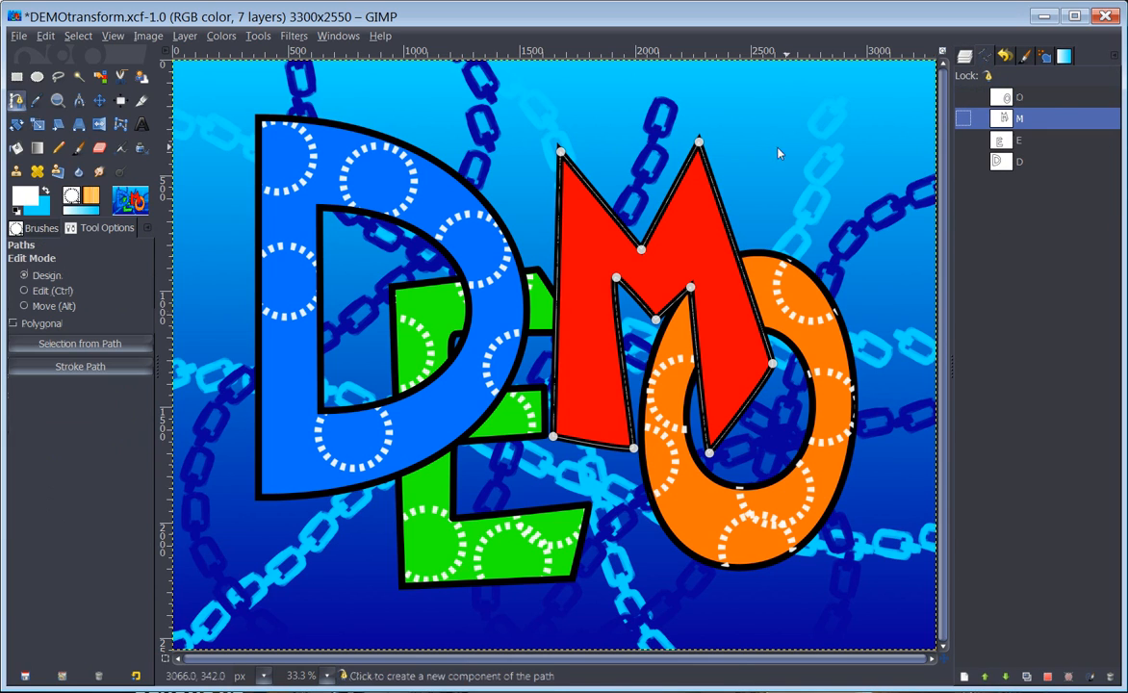
click(82, 344)
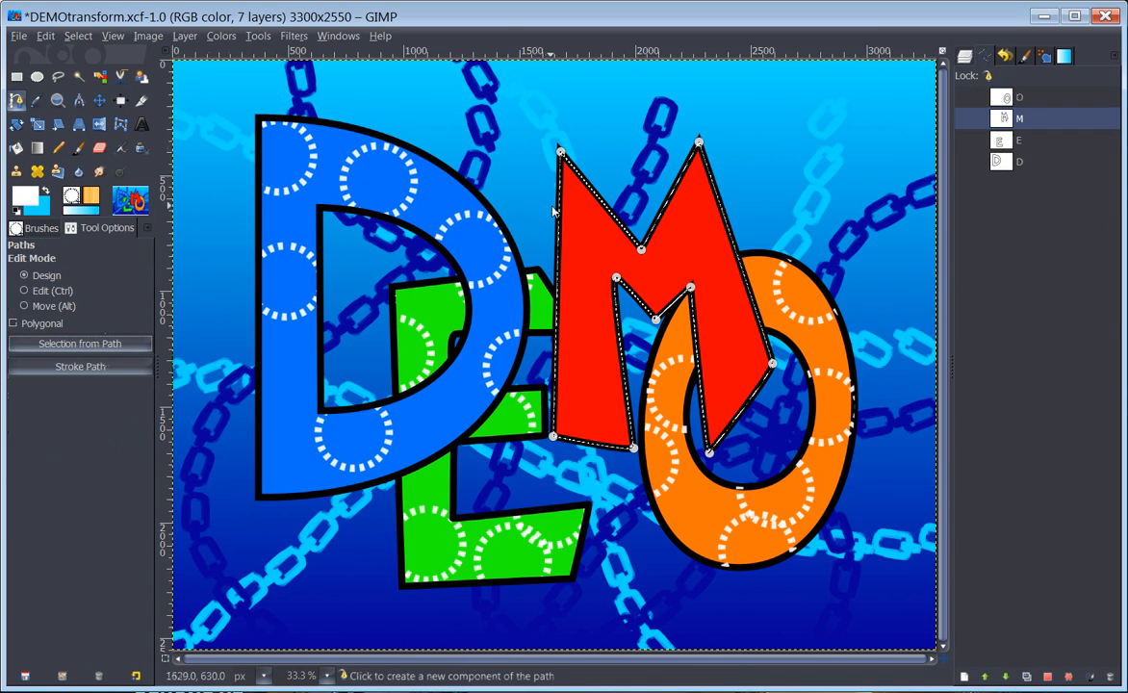
click(966, 56)
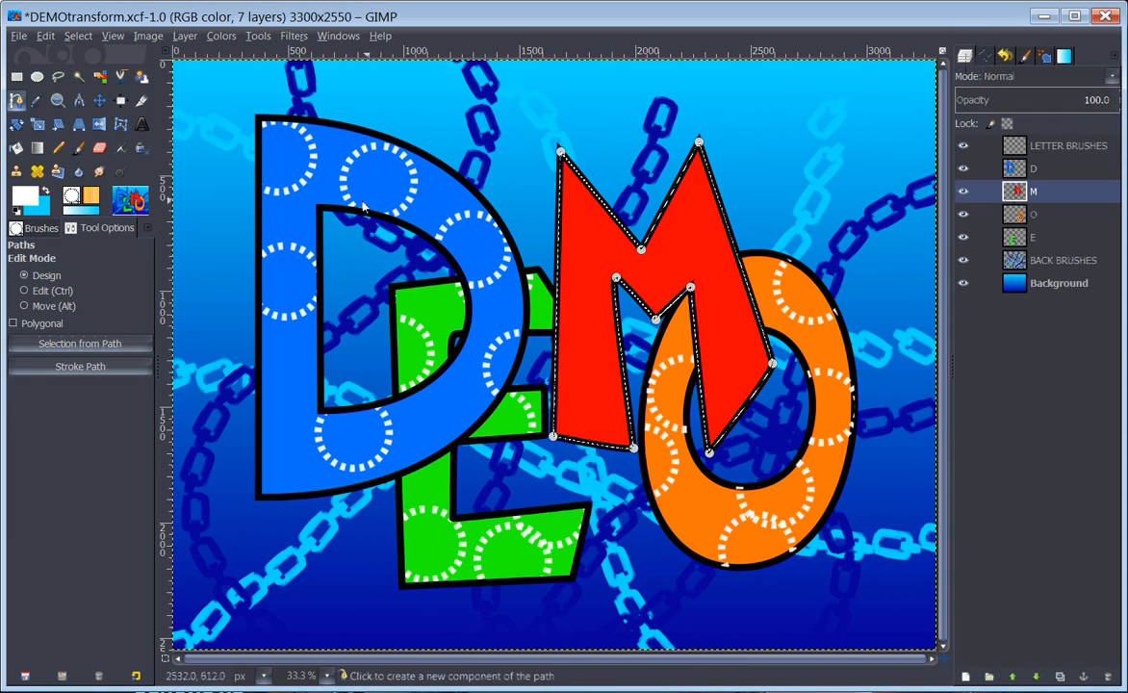
Stamp five white dashed circles with the Paintbrush inside the M, on its centre, both legs and both peaks, and clear the selection.
click(81, 148)
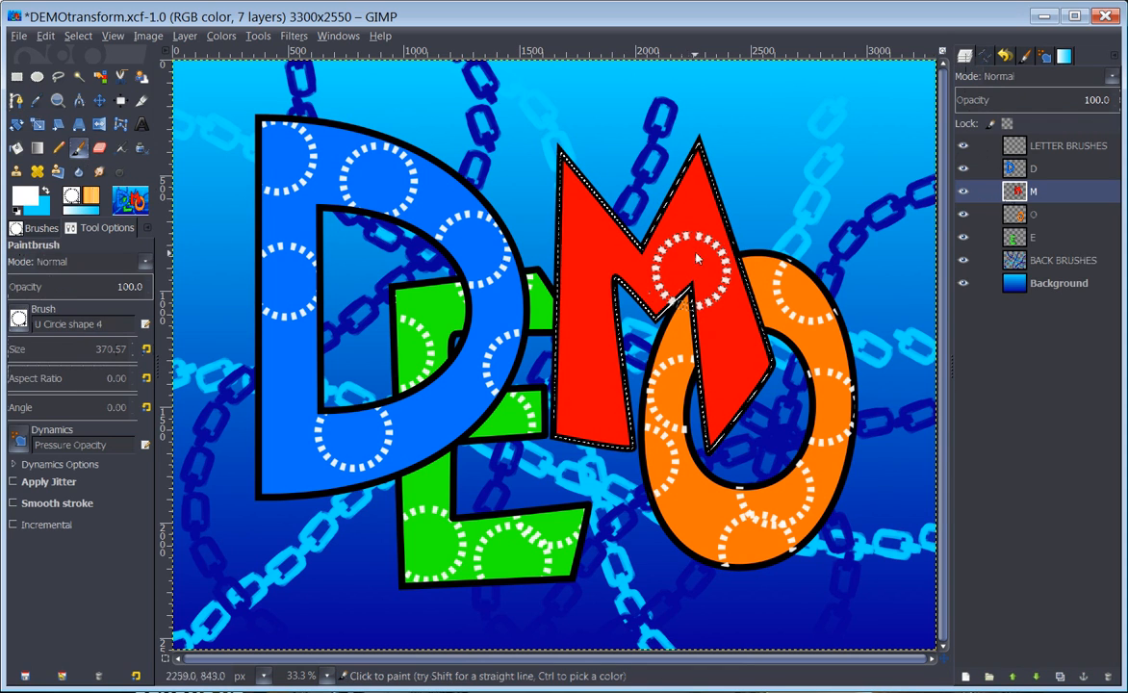
click(593, 373)
click(733, 368)
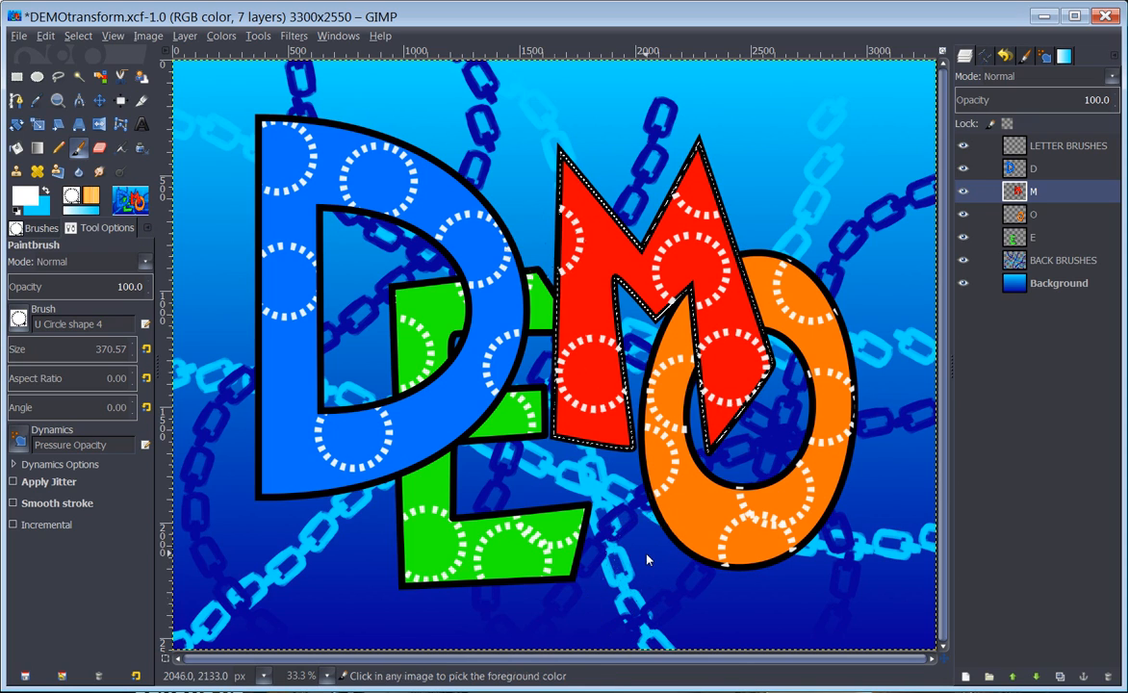
key(ctrl+shift+a)
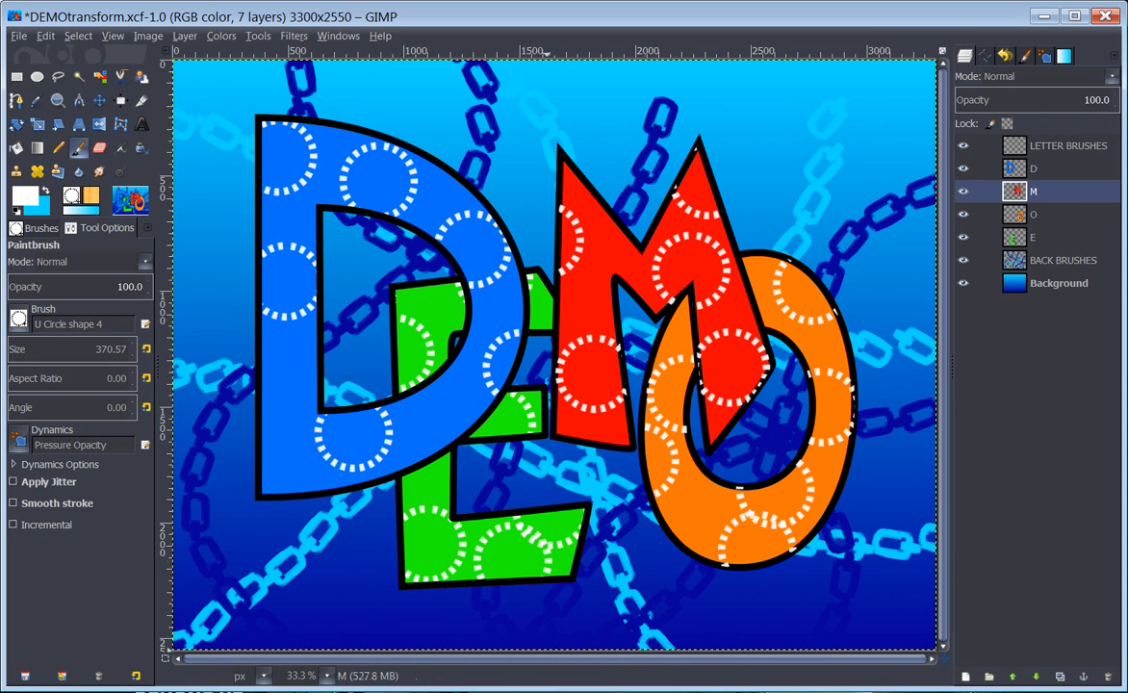